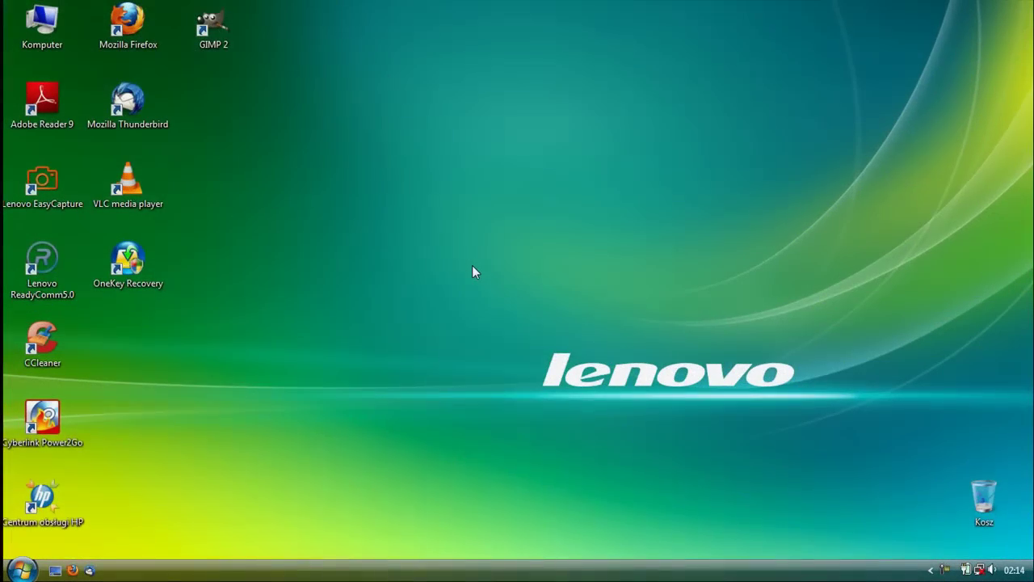
# Step: Launch GIMP 2 from its desktop shortcut
pyautogui.doubleClick(224, 41)
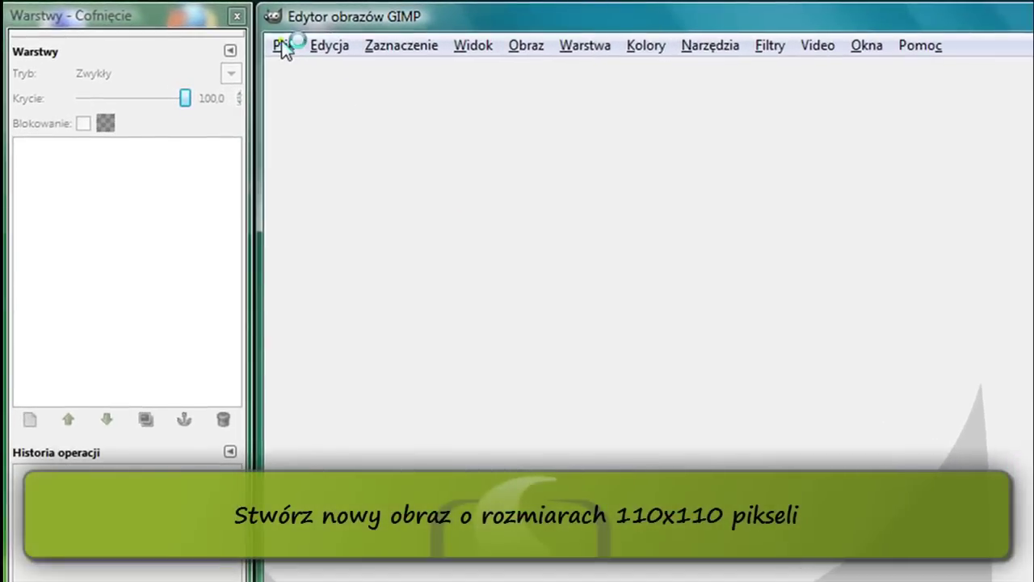
# Step: Create a new 110×110 pixel image
pyautogui.click(192, 30)
pyautogui.click(324, 75)
pyautogui.write('11')
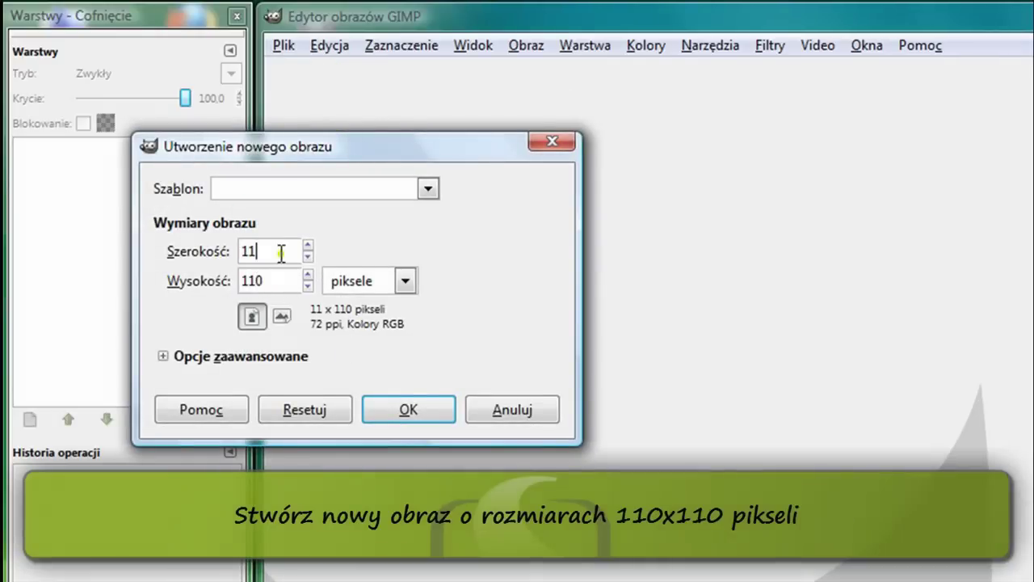
pyautogui.write('0')
pyautogui.click(408, 410)
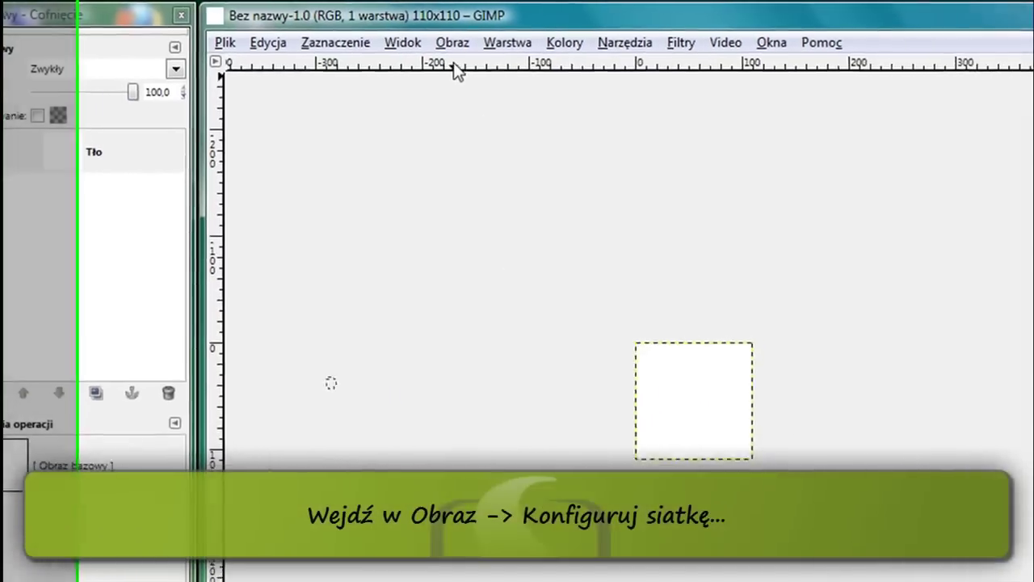
# Step: Configure the image grid with 10×10 pixel spacing
pyautogui.click(453, 42)
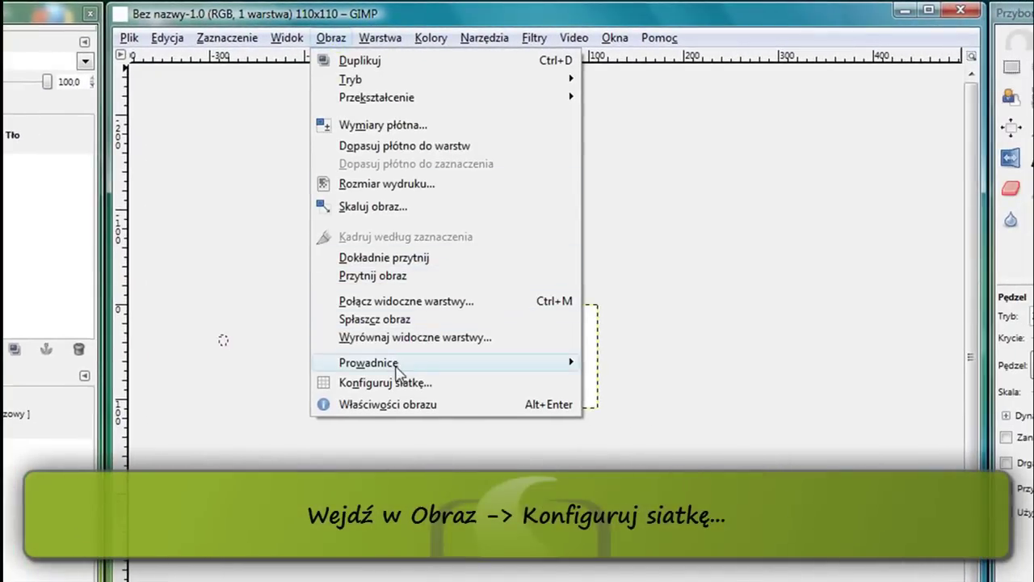
pyautogui.click(396, 383)
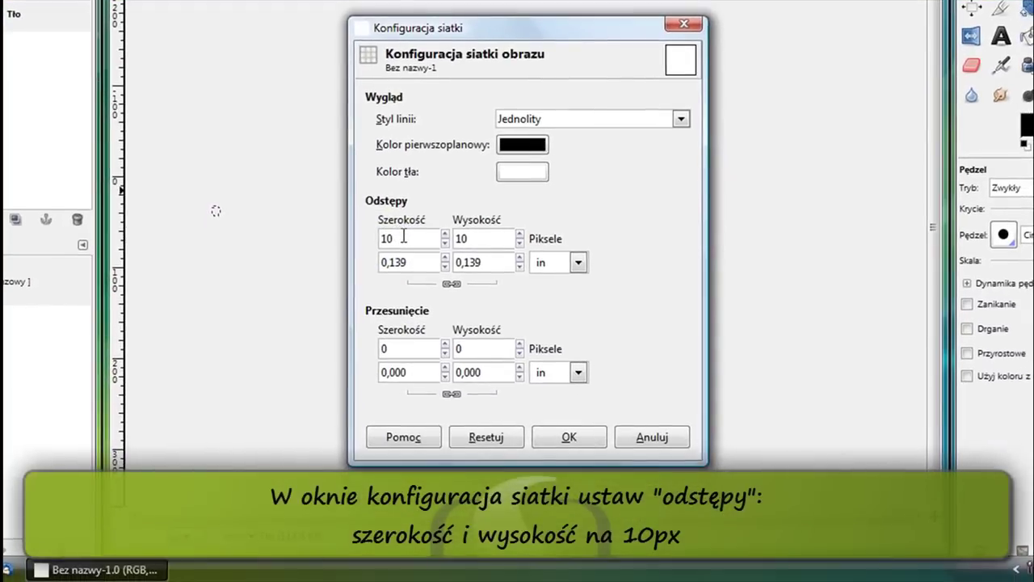
pyautogui.click(570, 437)
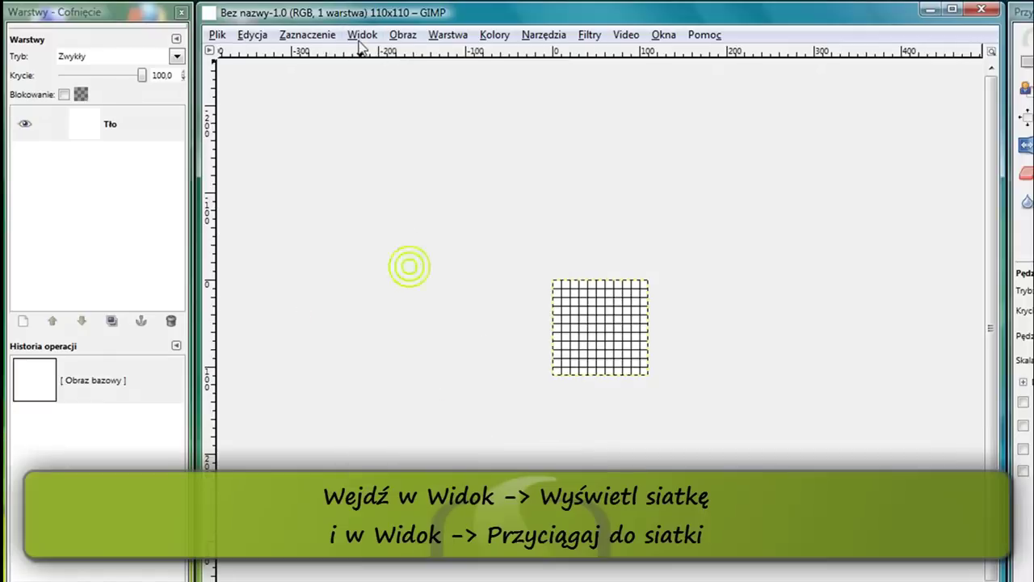
# Step: Turn on Snap to Grid and add the Paths panel to the dock
pyautogui.click(360, 42)
pyautogui.click(398, 325)
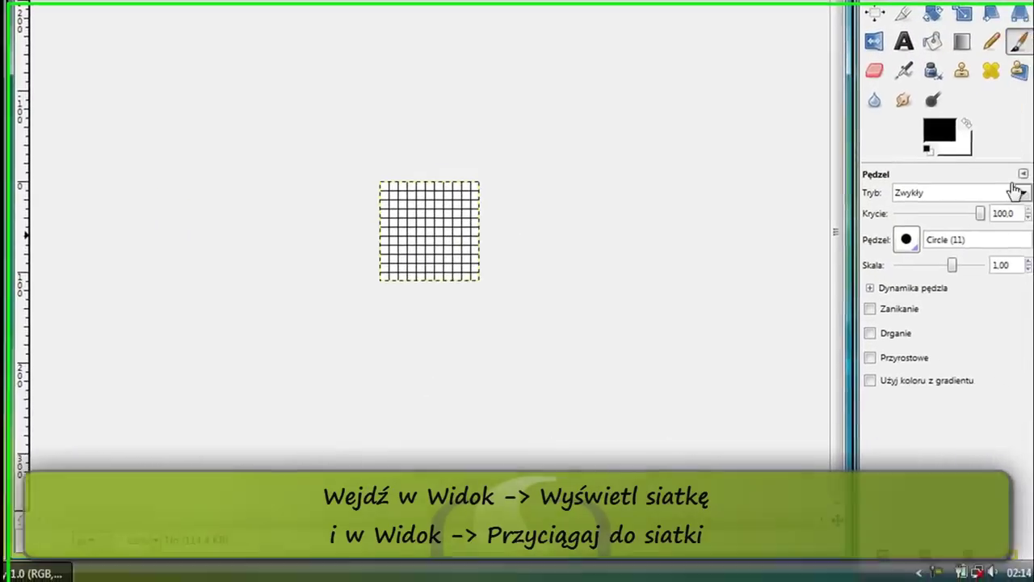
pyautogui.click(1015, 170)
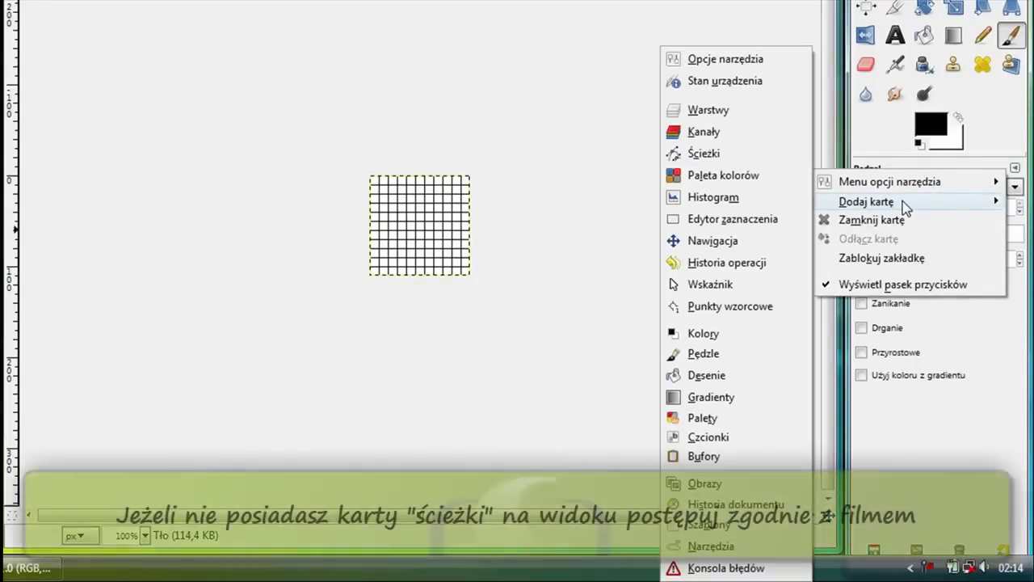
pyautogui.moveTo(866, 202)
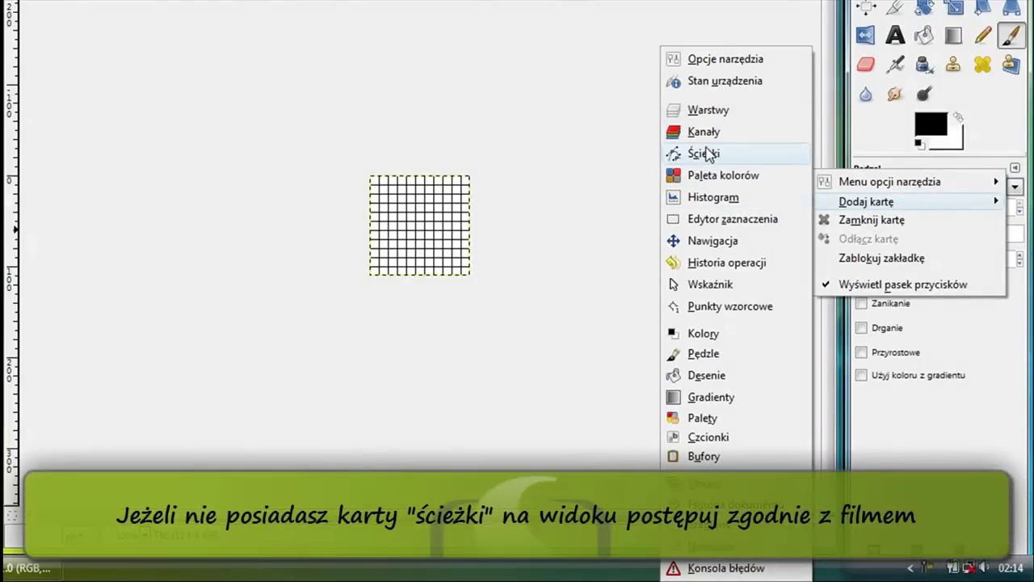
pyautogui.click(704, 153)
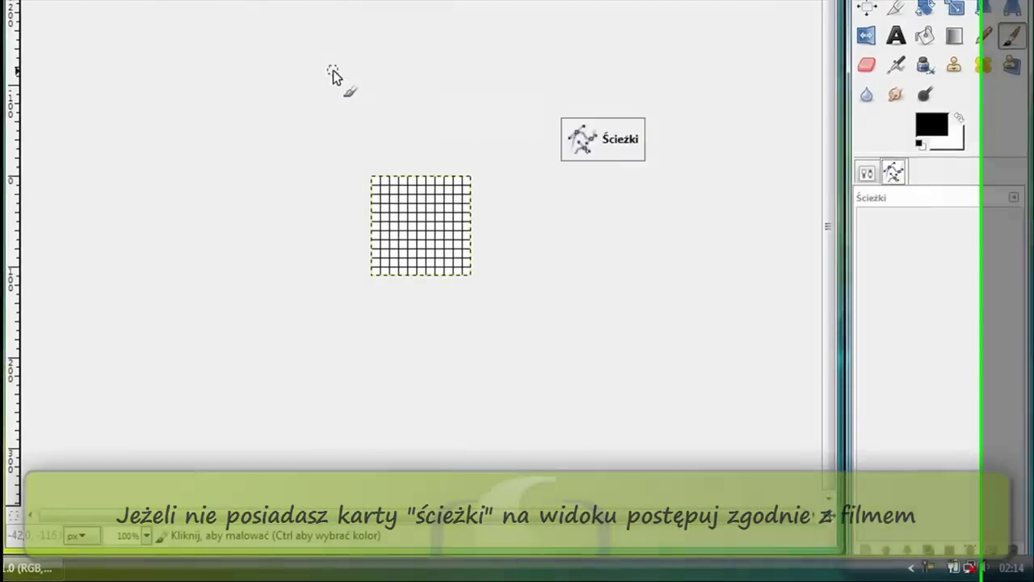
# Step: Detach the Paths panel into a floating window and zoom the image to 800%
pyautogui.moveTo(893, 172)
pyautogui.mouseDown()
pyautogui.moveTo(728, 69)
pyautogui.moveTo(222, 20)
pyautogui.moveTo(785, 14)
pyautogui.mouseUp()
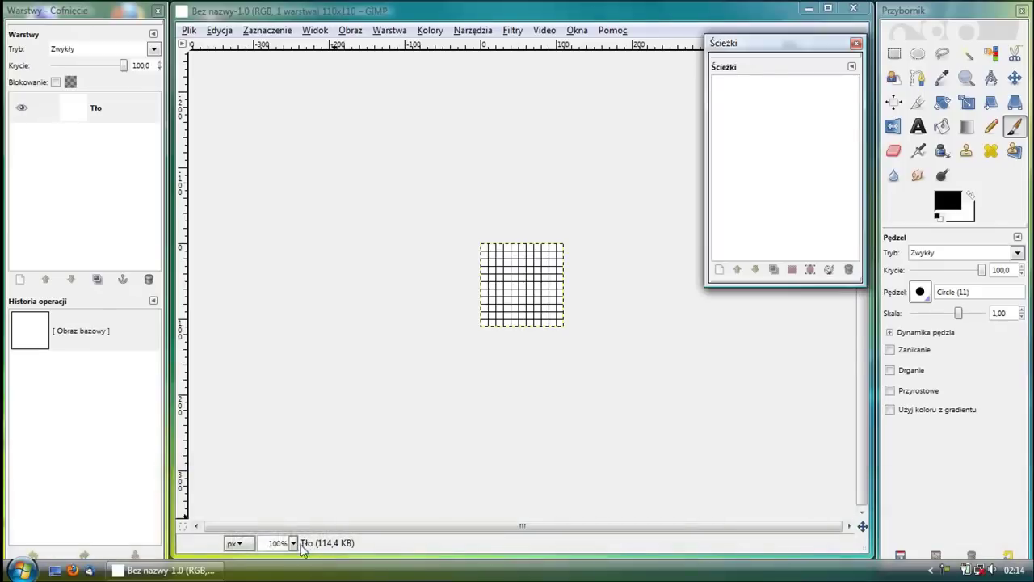
pyautogui.click(293, 543)
pyautogui.click(283, 416)
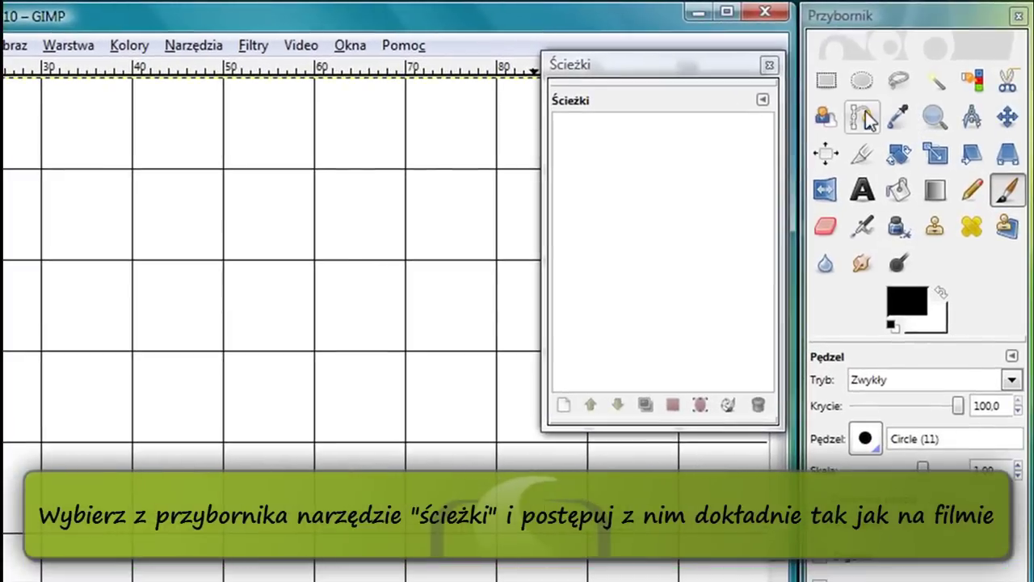
# Step: Draw grid-snapped path nodes starting at 10,10, the next 40 px to the right
pyautogui.click(918, 78)
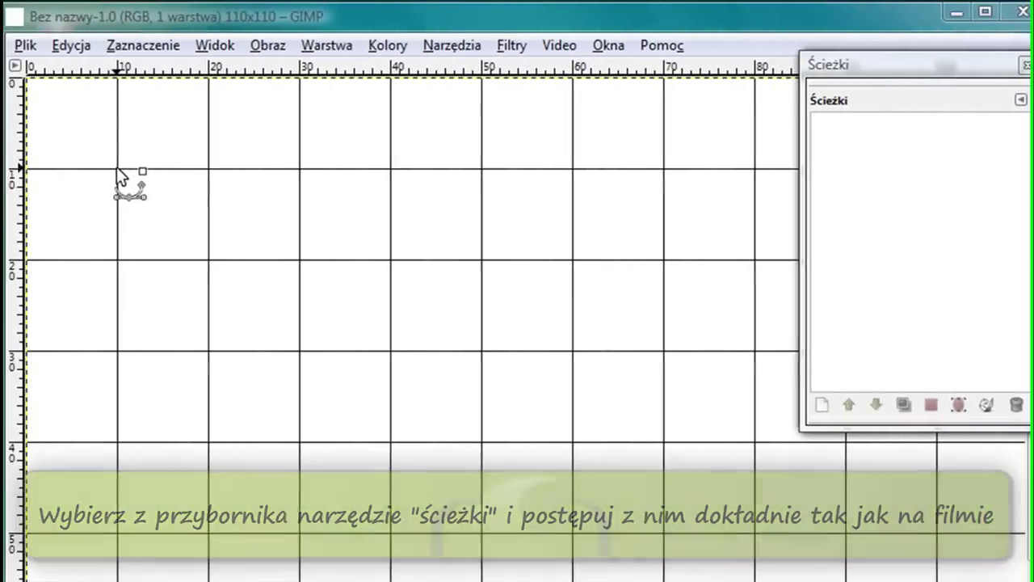
pyautogui.moveTo(120, 167); pyautogui.dragTo(121, 269)
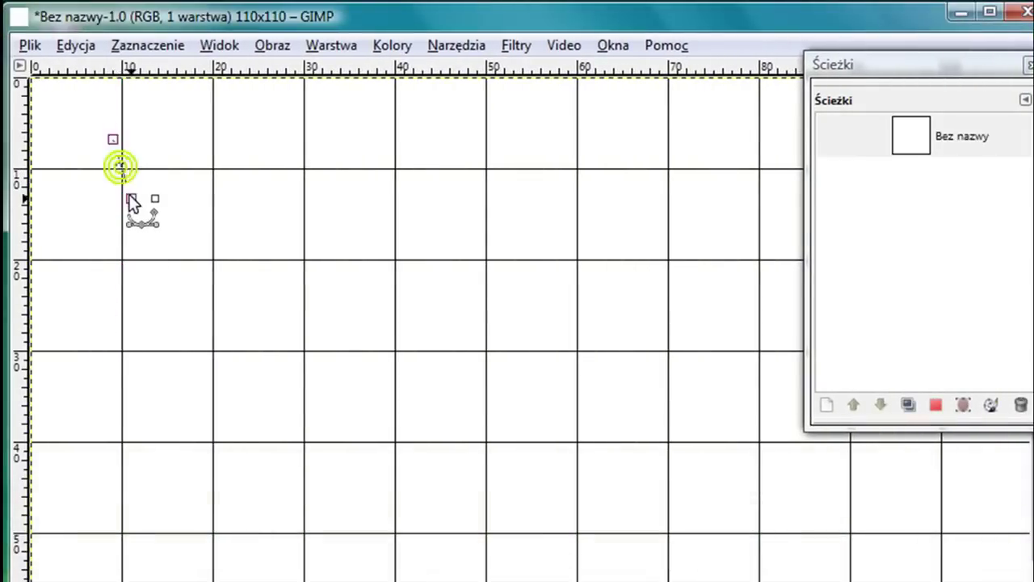
pyautogui.click(485, 168)
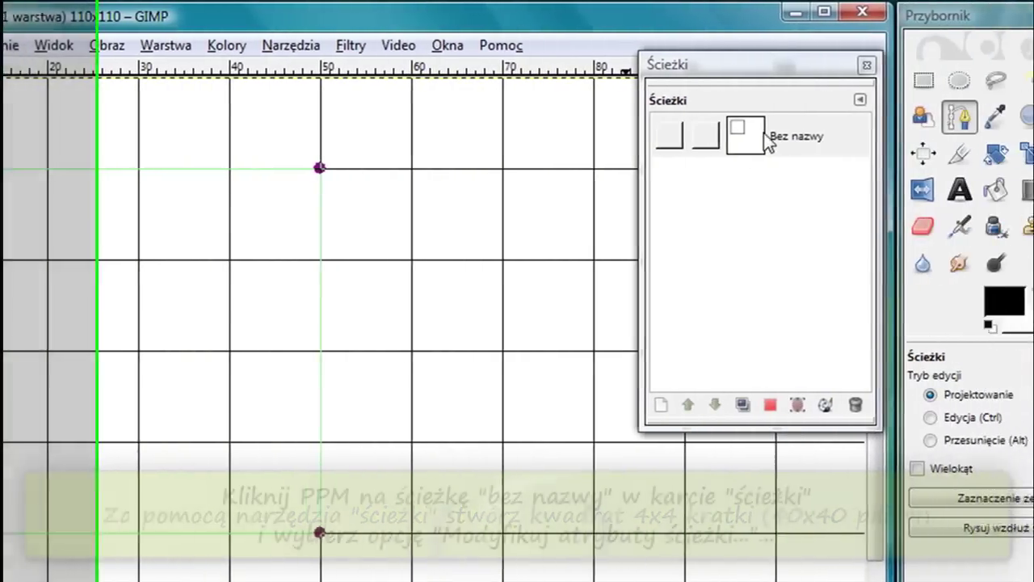
# Step: Name the new path 'red'
pyautogui.rightClick(669, 136)
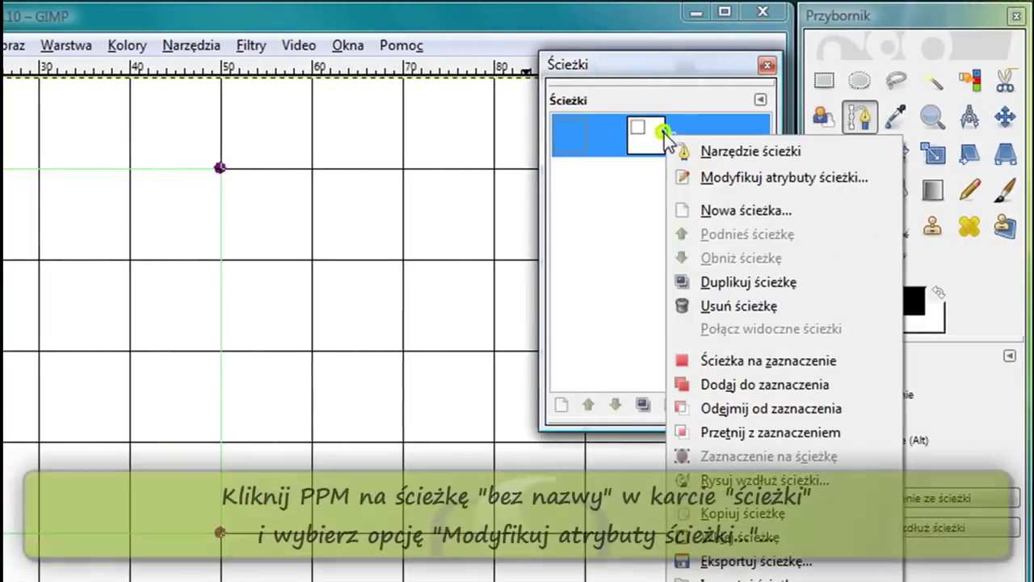
pyautogui.click(727, 178)
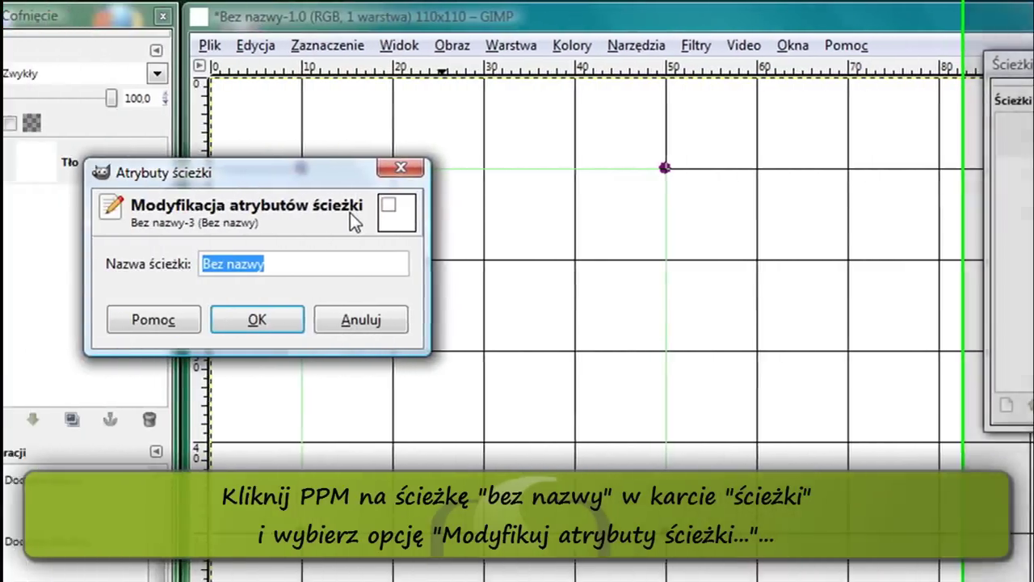
pyautogui.write('red')
pyautogui.click(328, 328)
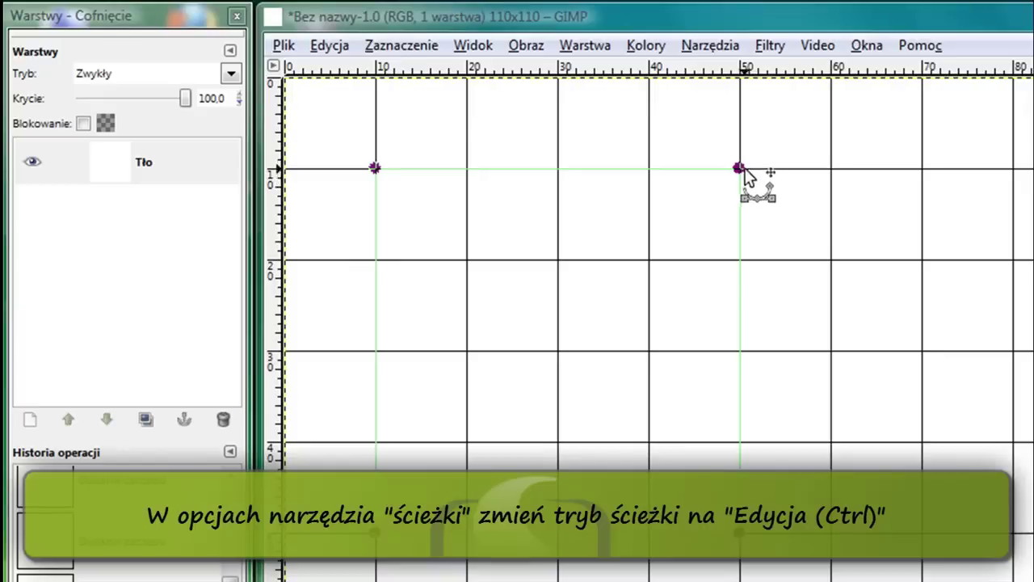
# Step: Bend the red path's top and bottom edges into upward arches
pyautogui.moveTo(740, 169)
pyautogui.mouseDown()
pyautogui.moveTo(681, 139)
pyautogui.moveTo(651, 80)
pyautogui.mouseUp()
pyautogui.moveTo(748, 542); pyautogui.dragTo(740, 442)
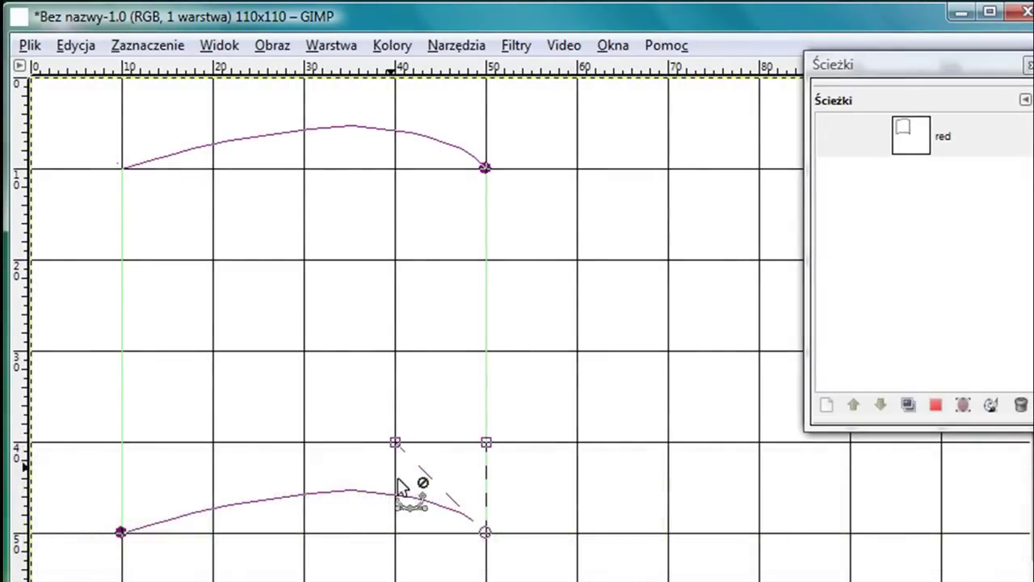
pyautogui.scroll(-5, 397, 478)
# Step: Duplicate the red path and rename the copy 'blue'
pyautogui.click(937, 233)
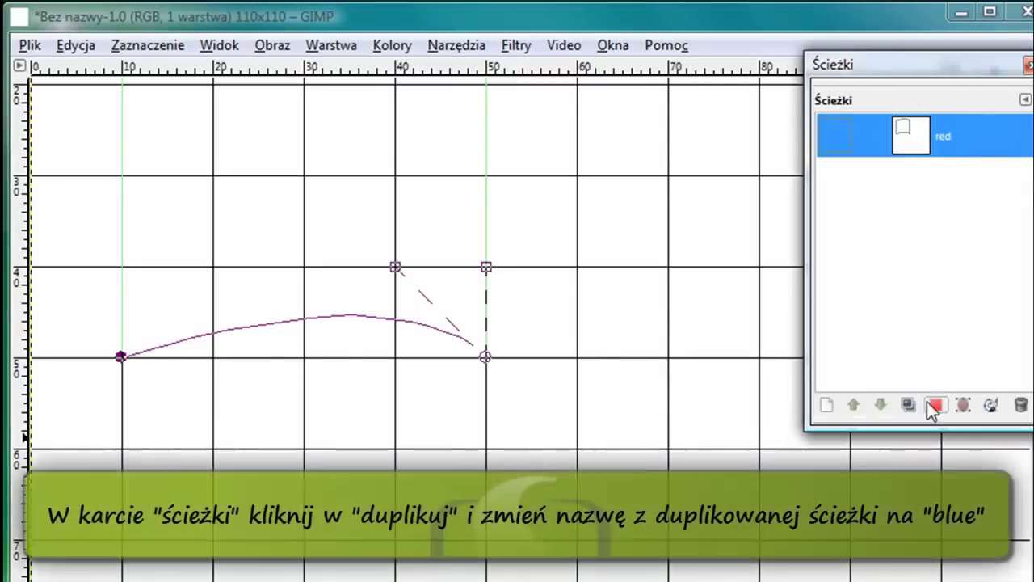
pyautogui.click(908, 404)
pyautogui.rightClick(695, 139)
pyautogui.click(727, 173)
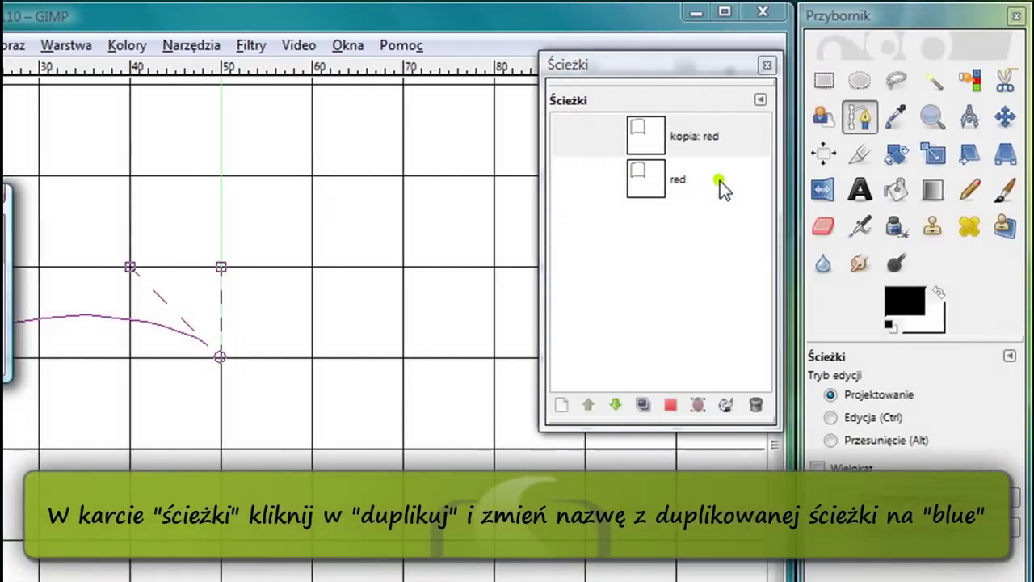
pyautogui.write('blue')
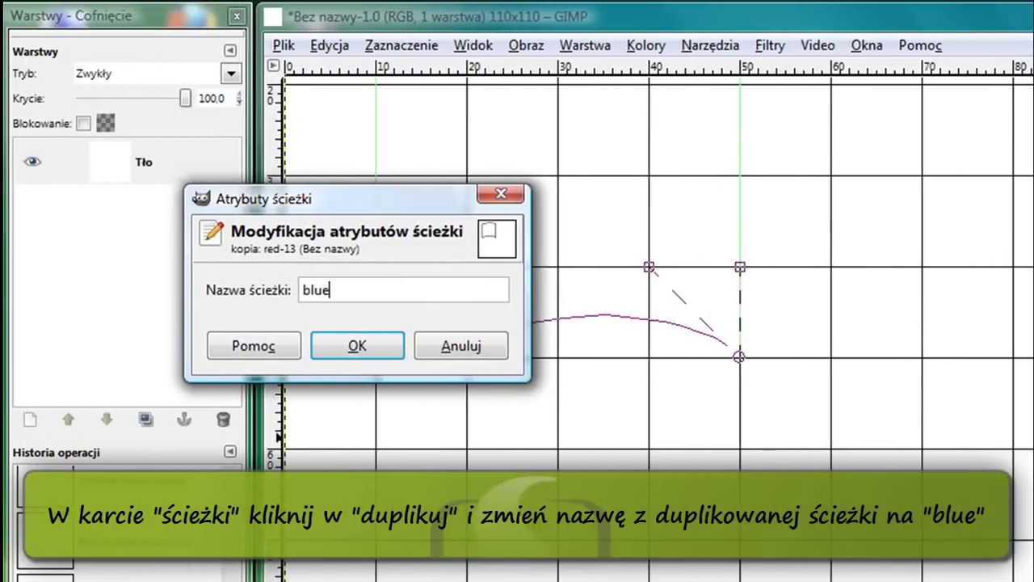
pyautogui.press('Return')
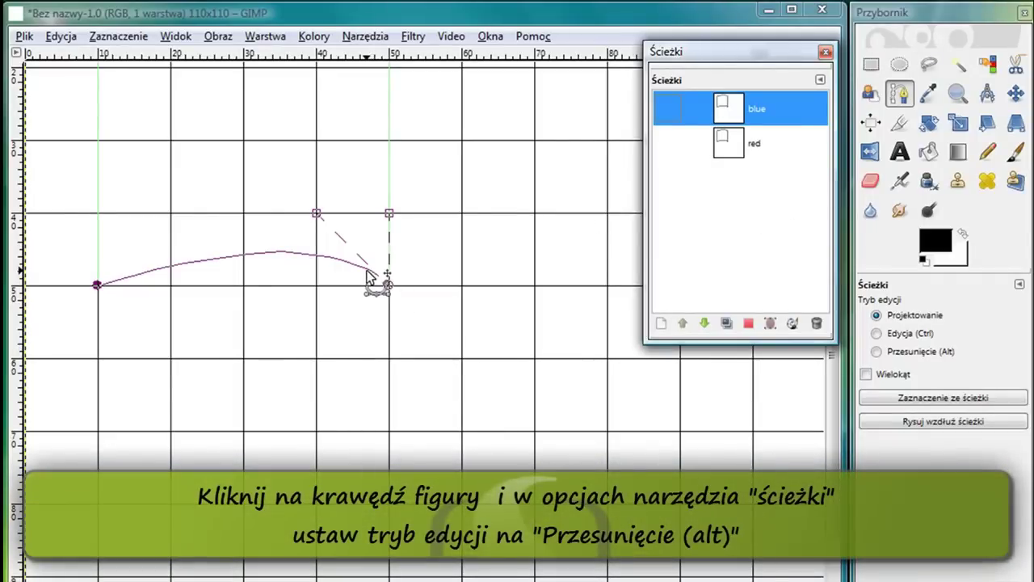
# Step: Move the blue shape four grid cells (40 px) down in Move mode
pyautogui.click(368, 272)
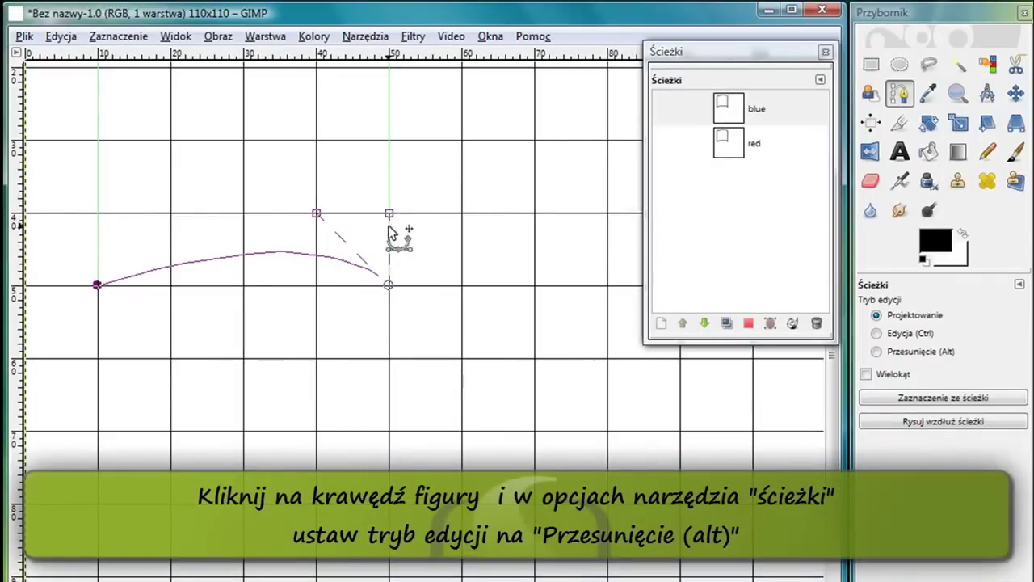
pyautogui.click(877, 352)
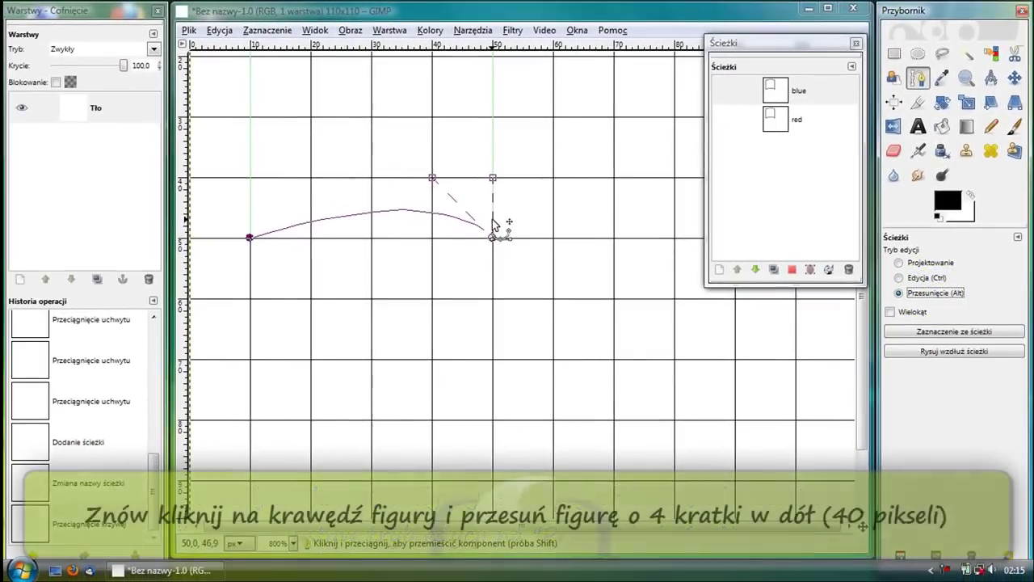
pyautogui.moveTo(495, 261); pyautogui.dragTo(492, 503)
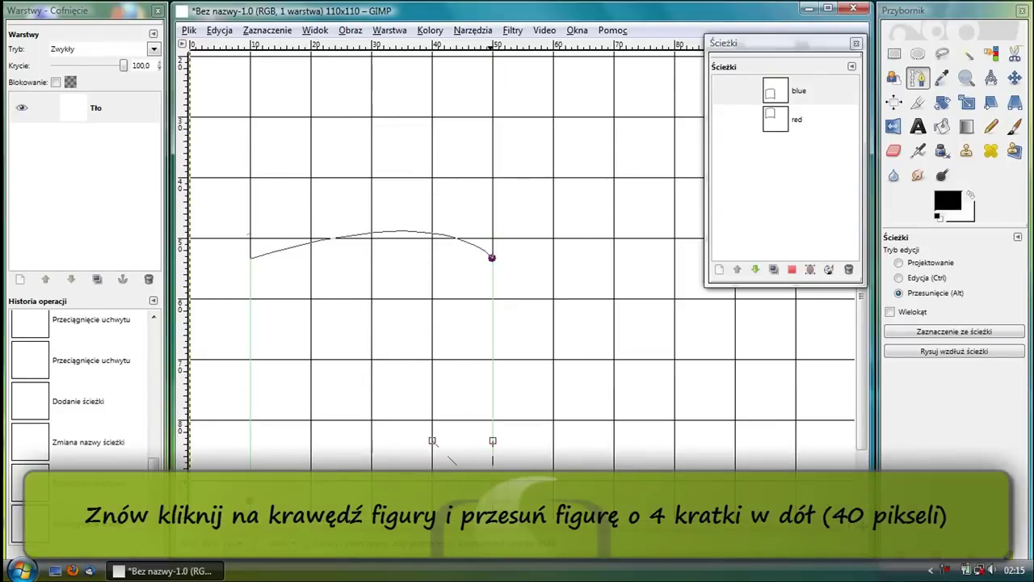
pyautogui.moveTo(493, 257)
pyautogui.mouseDown()
pyautogui.moveTo(485, 251)
pyautogui.moveTo(477, 408)
pyautogui.moveTo(442, 440)
pyautogui.mouseUp()
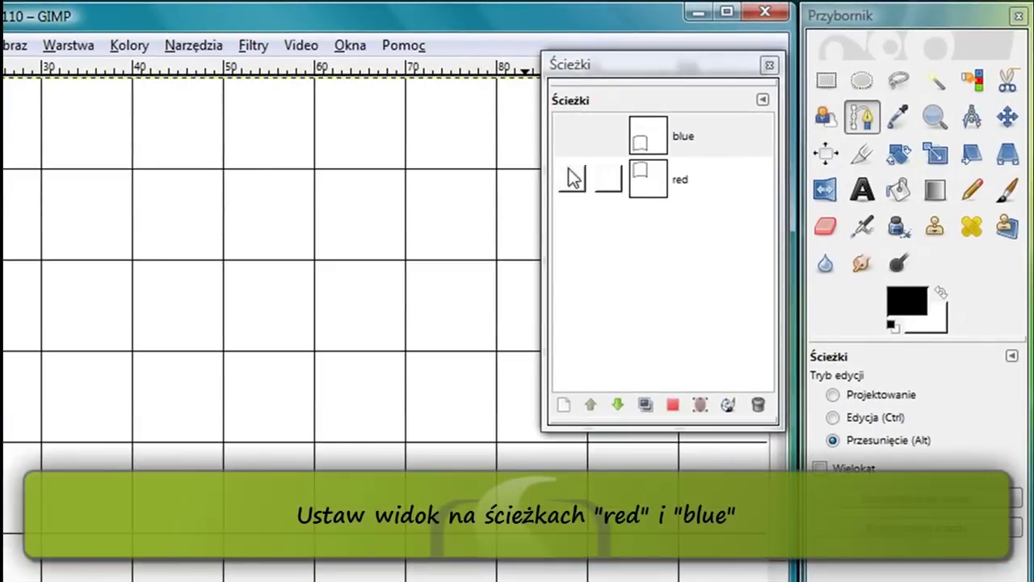
# Step: Create a new empty path named 'green'
pyautogui.click(572, 178)
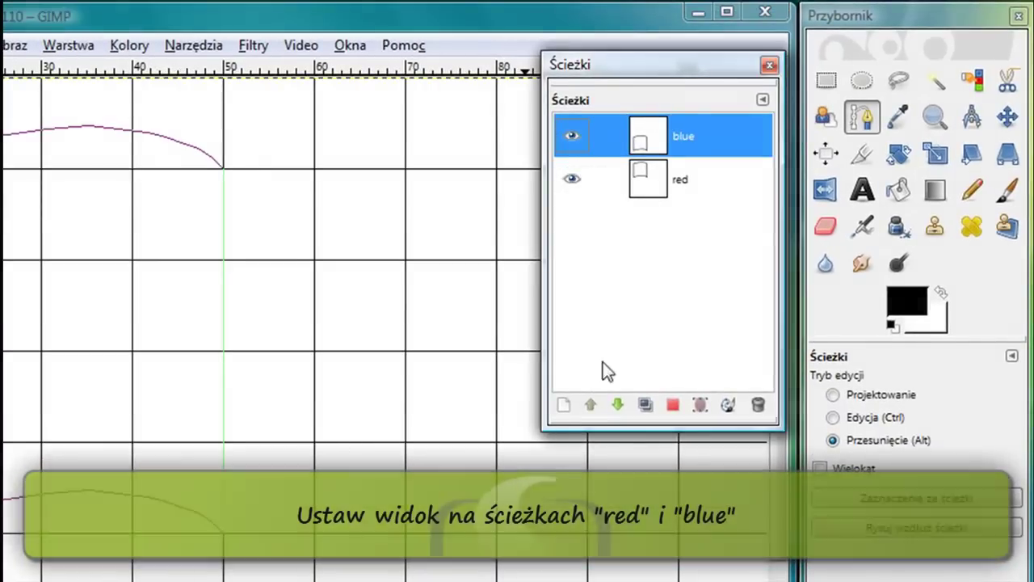
pyautogui.click(563, 404)
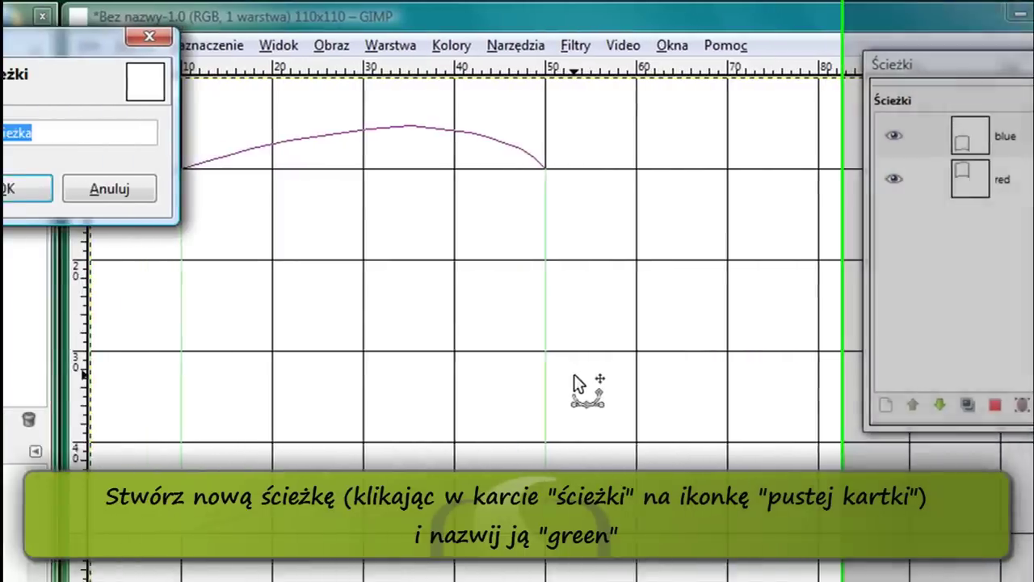
pyautogui.write('green')
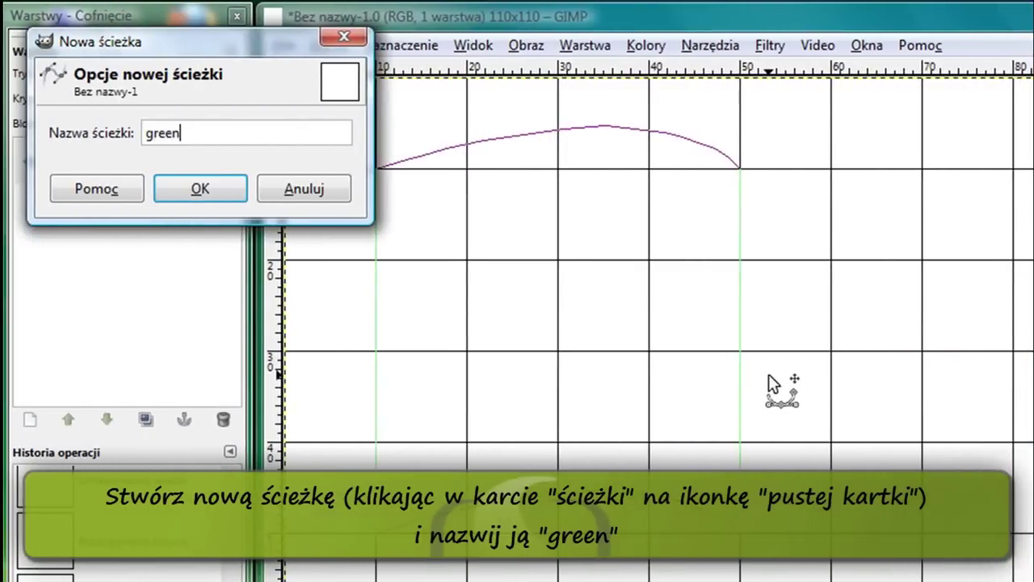
pyautogui.click(190, 188)
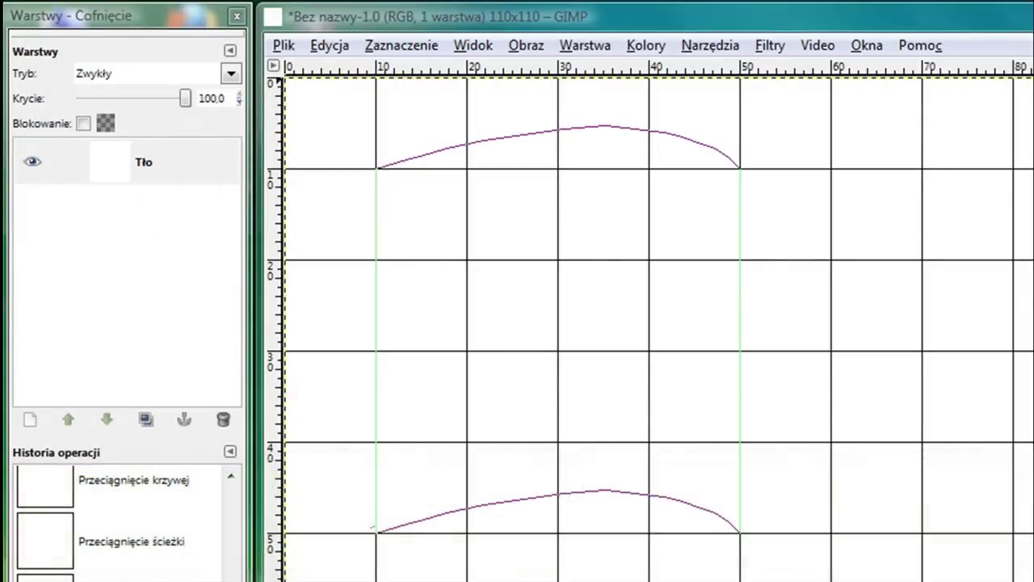
# Step: Place the green square's corners on the grid
pyautogui.moveTo(825, 202); pyautogui.dragTo(367, 105)
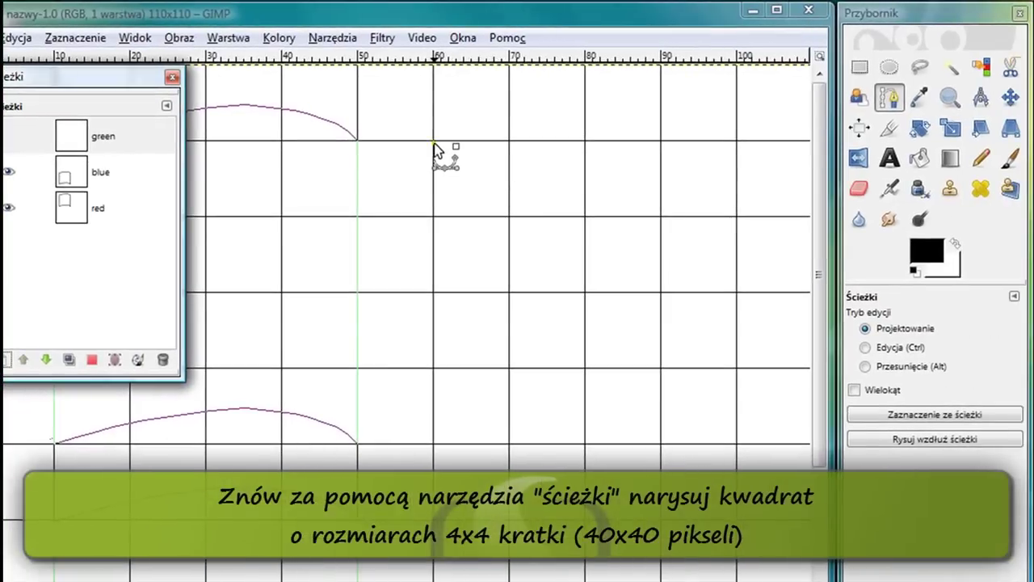
pyautogui.click(434, 143)
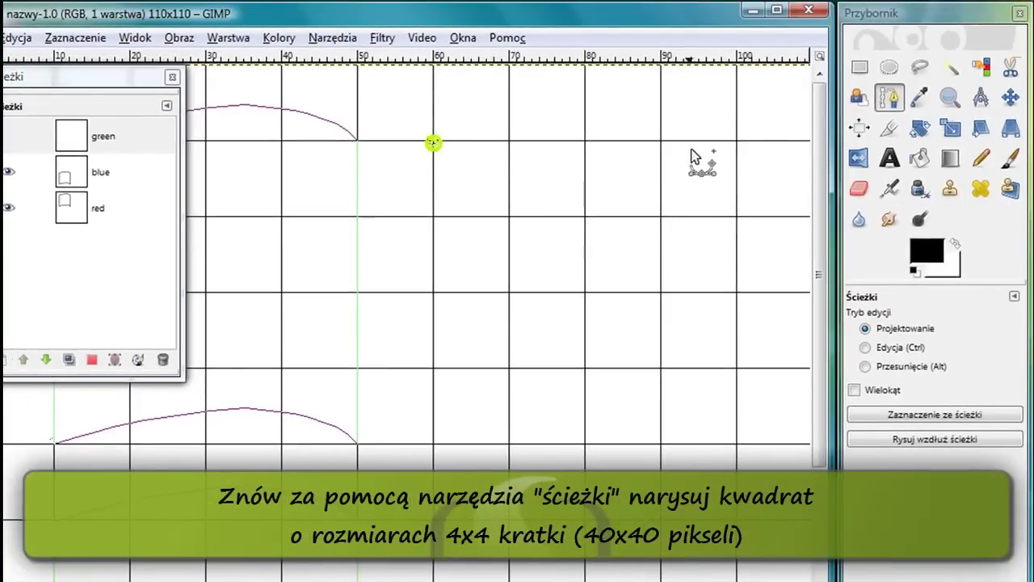
pyautogui.click(735, 368)
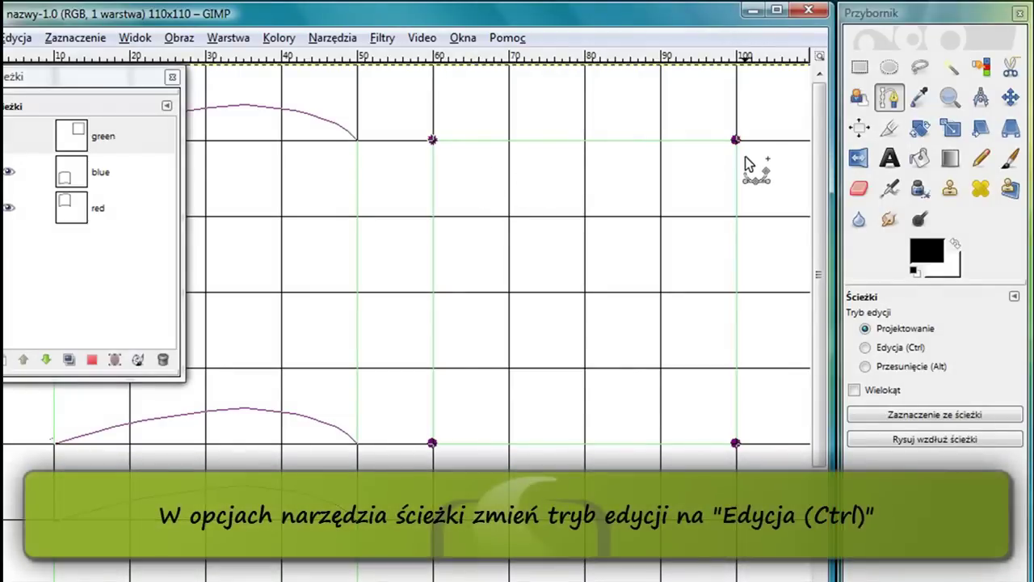
# Step: Curve the green square's top and bottom edges in Edit mode
pyautogui.click(866, 348)
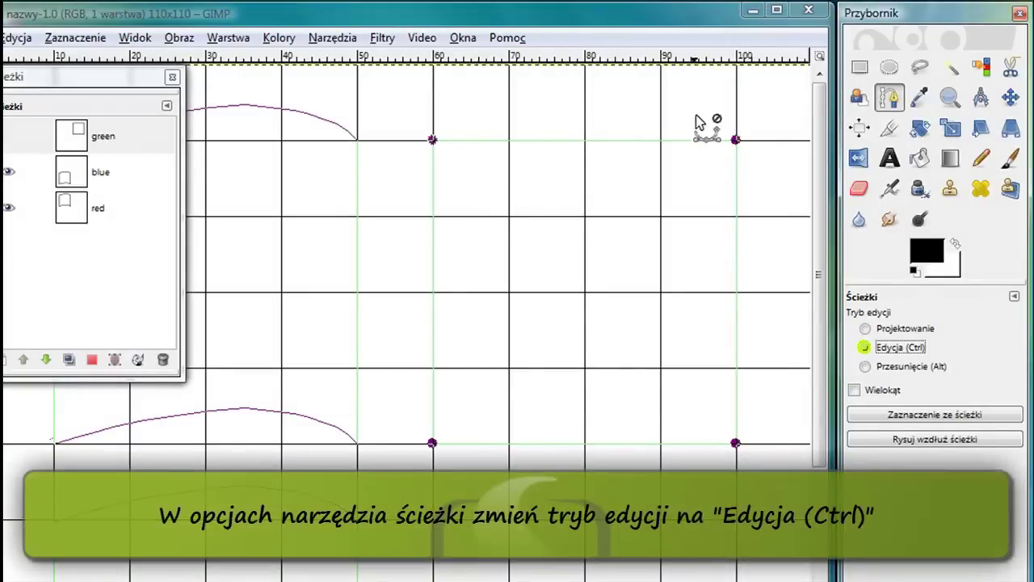
pyautogui.moveTo(736, 141); pyautogui.dragTo(705, 113)
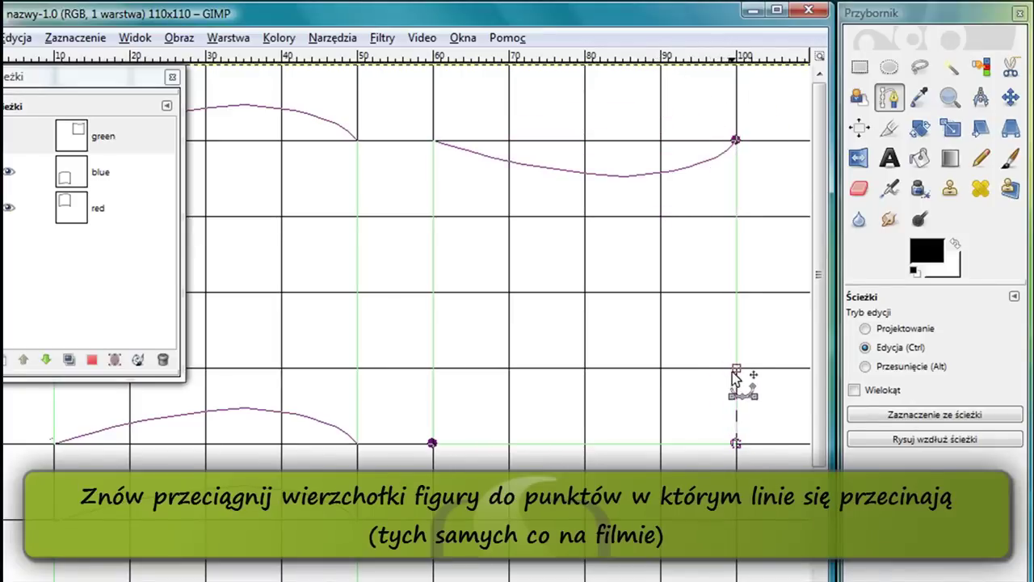
pyautogui.click(737, 442)
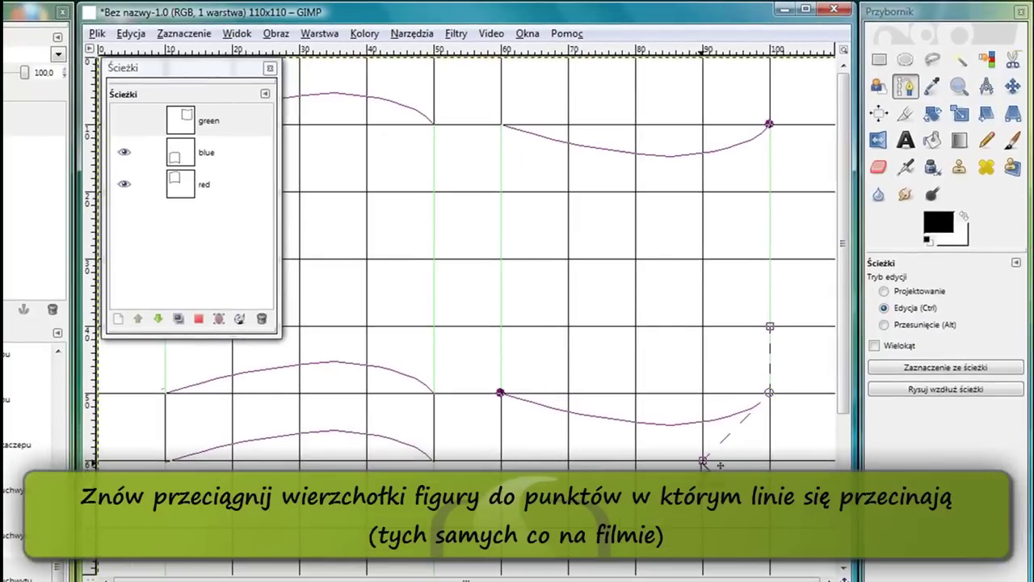
pyautogui.scroll(-5, 707, 448)
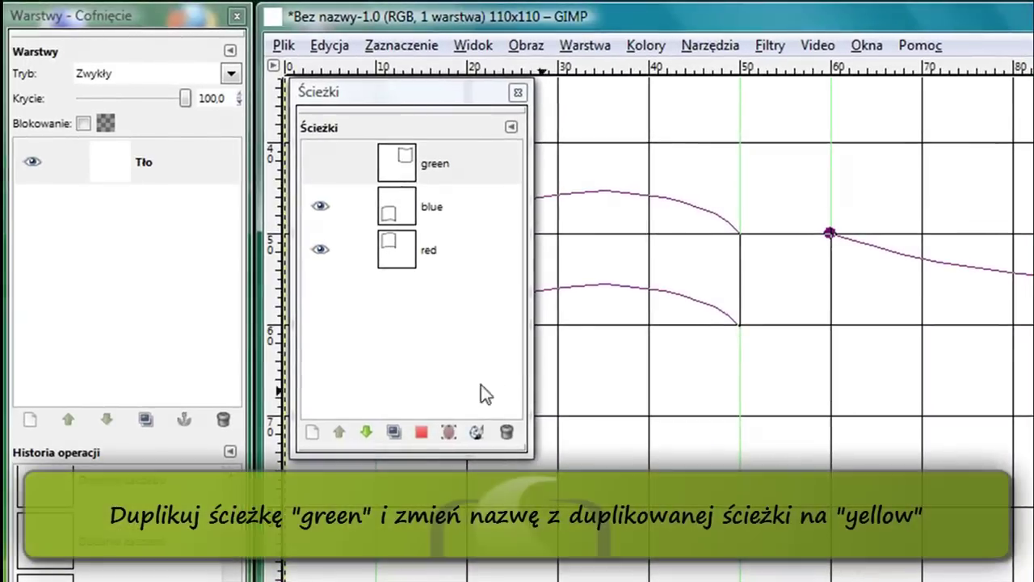
# Step: Duplicate the green path, rename the copy 'yellow', and drag it 40 px down
pyautogui.click(394, 432)
pyautogui.rightClick(407, 170)
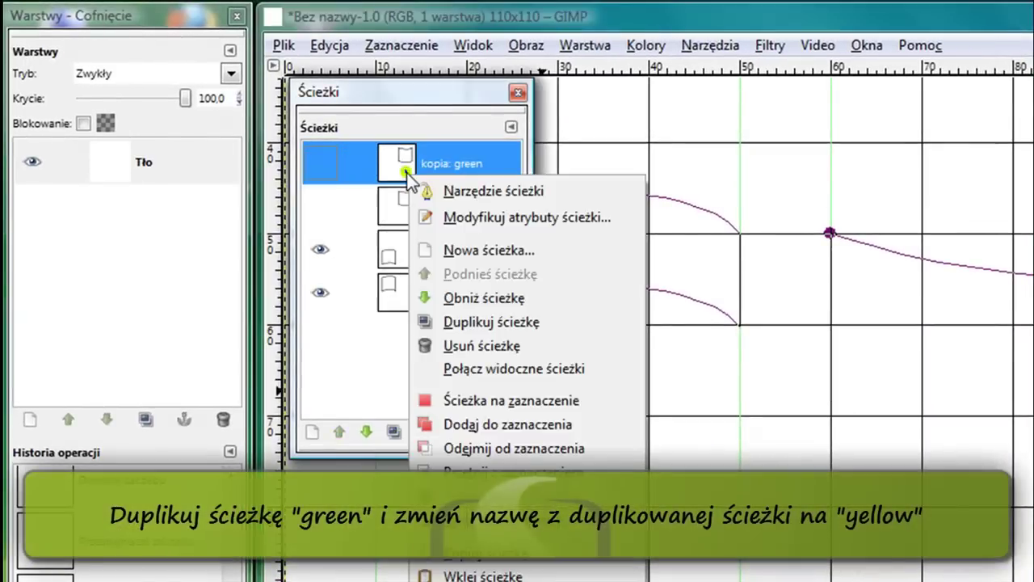
pyautogui.click(447, 218)
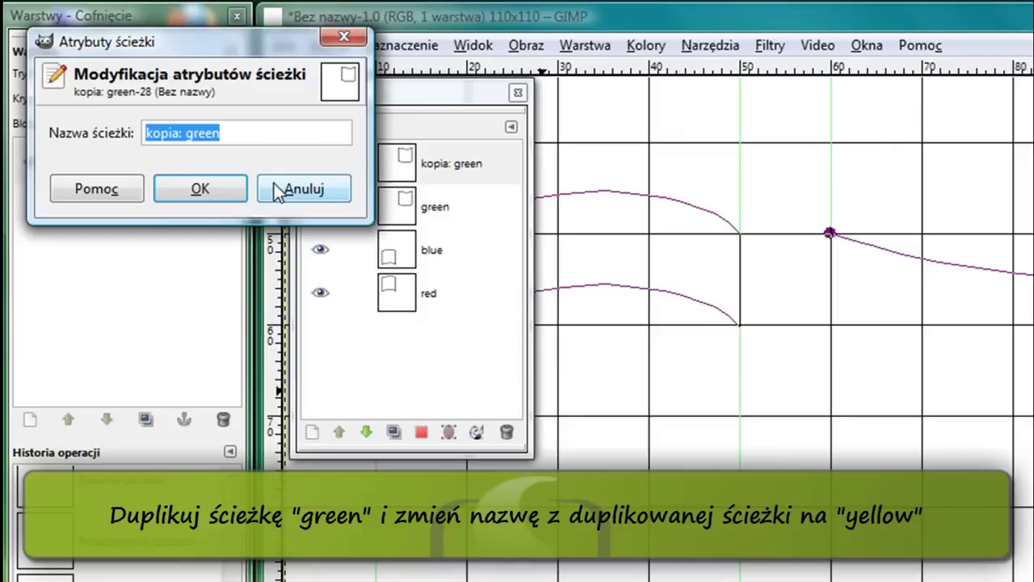
pyautogui.write('yellow')
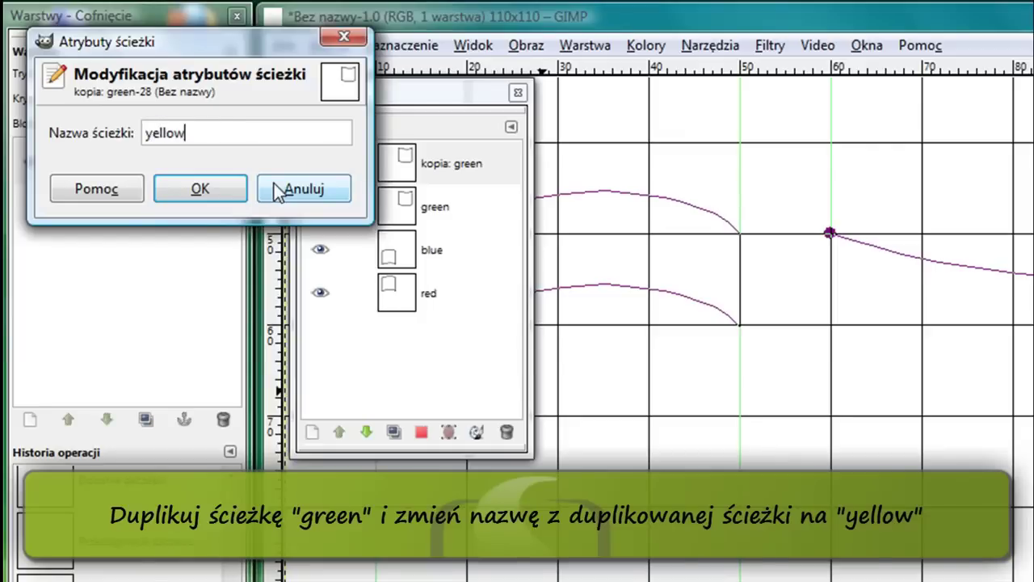
pyautogui.click(231, 188)
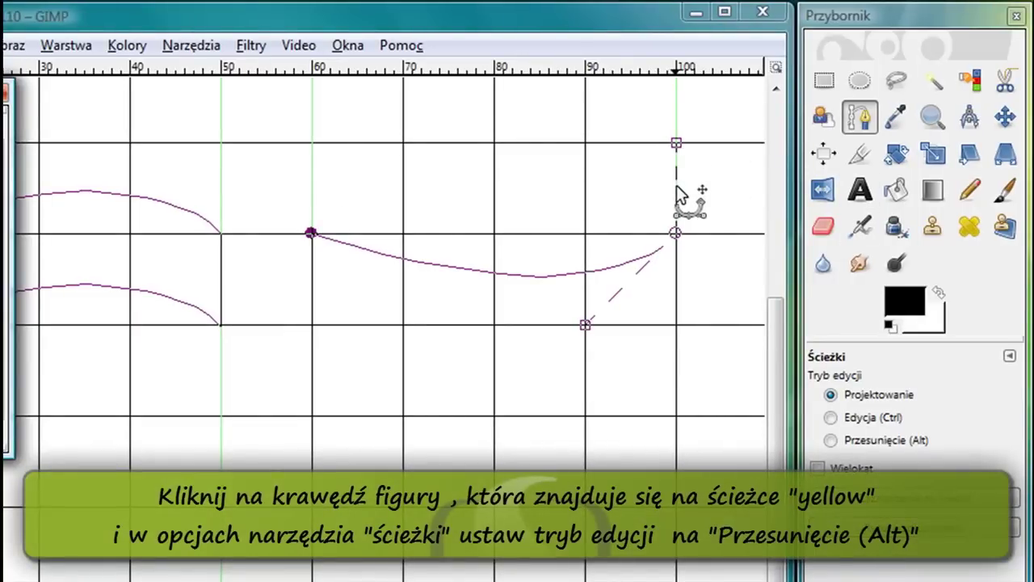
pyautogui.click(830, 440)
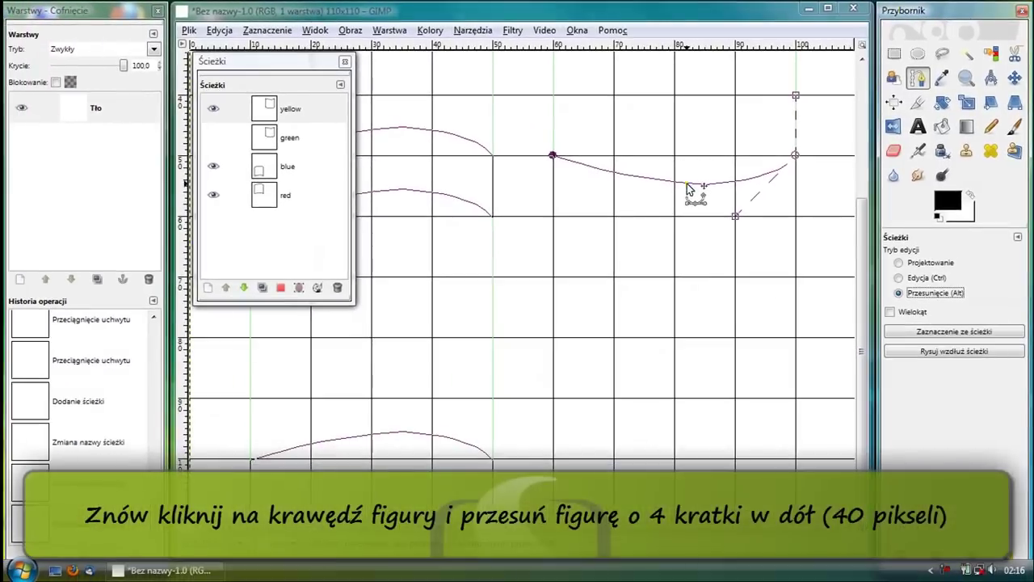
pyautogui.moveTo(686, 184); pyautogui.dragTo(693, 500)
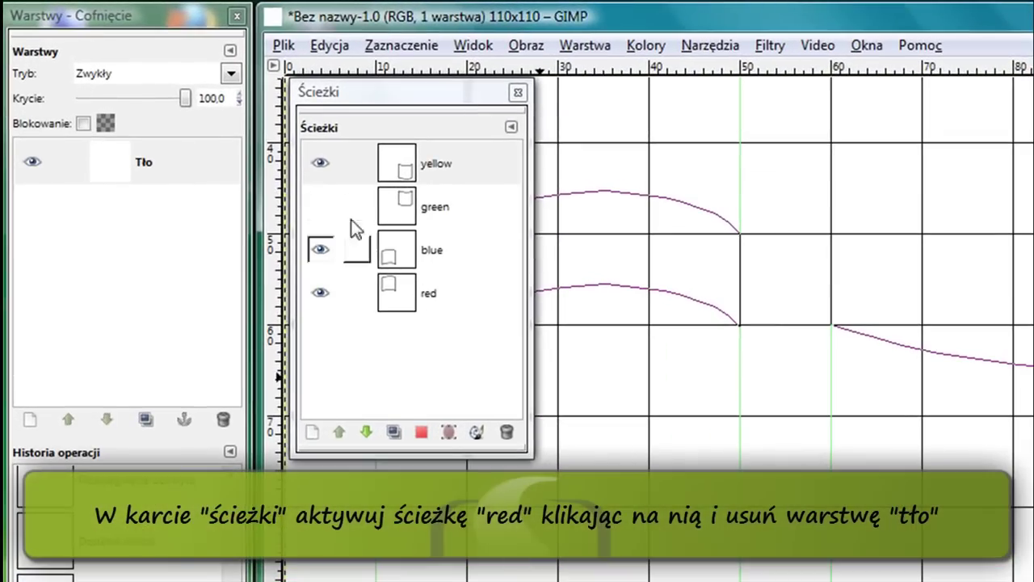
# Step: Make the red path active and delete the background layer Tło
pyautogui.click(319, 206)
pyautogui.click(414, 290)
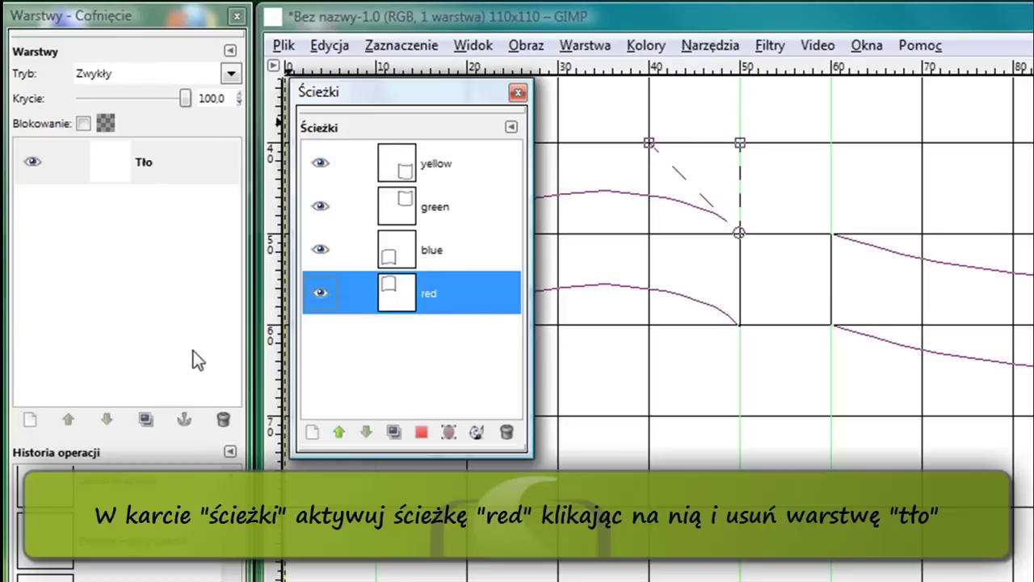
pyautogui.click(118, 166)
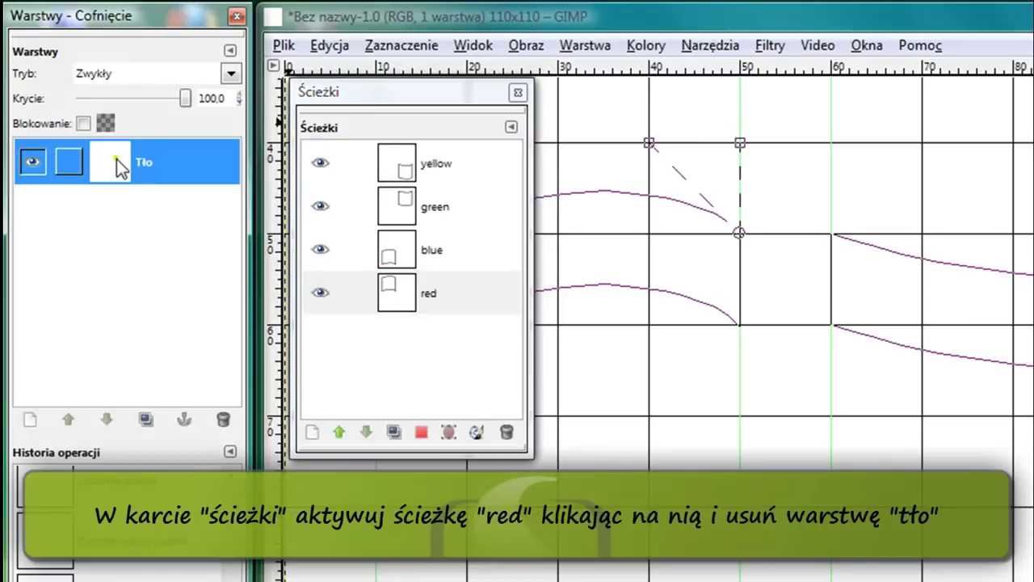
pyautogui.click(223, 422)
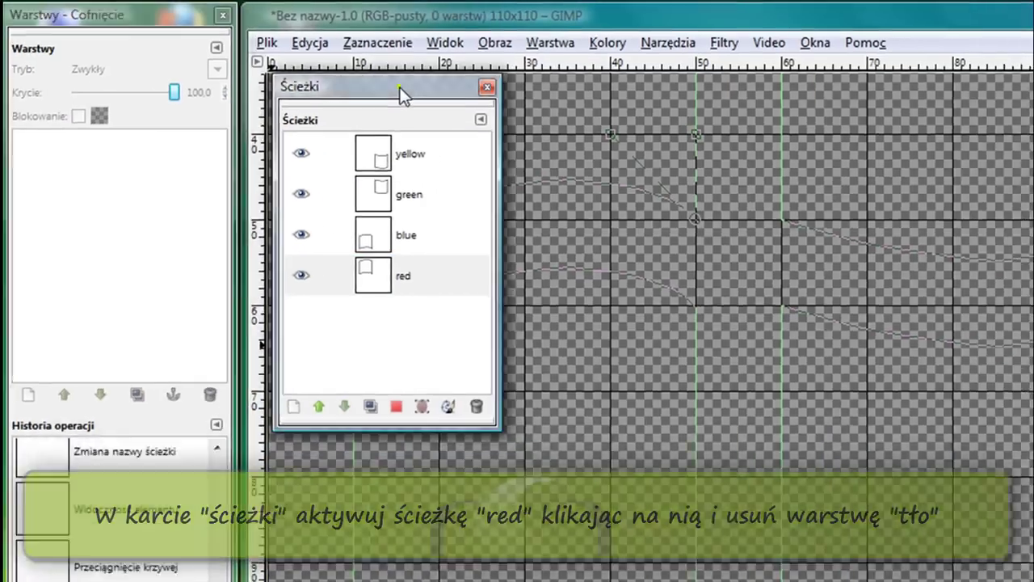
# Step: Reselect the red path, move the Paths panel aside, and begin a transparent layer 'red'
pyautogui.click(428, 293)
pyautogui.moveTo(429, 91); pyautogui.dragTo(755, 113)
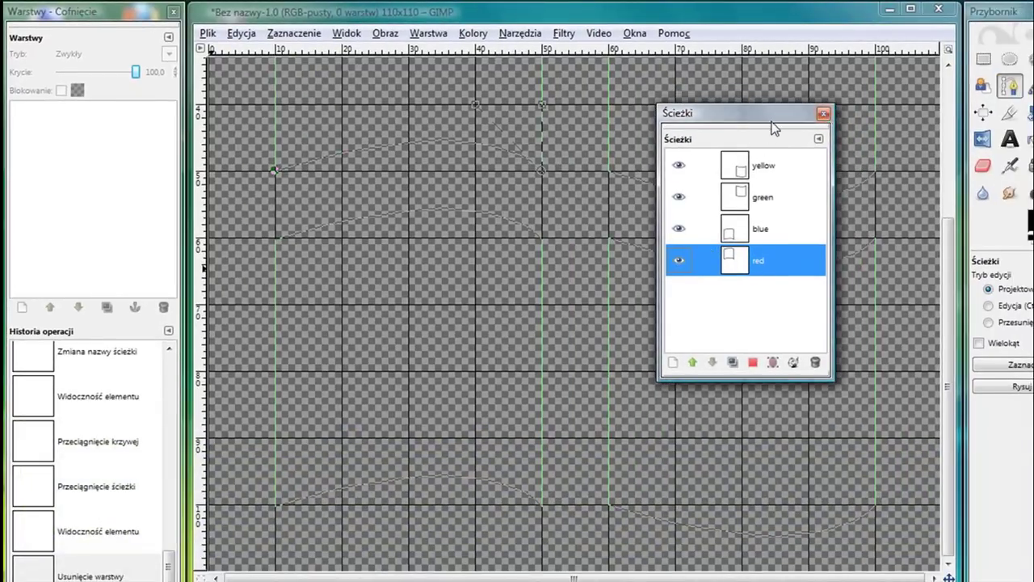
pyautogui.moveTo(771, 124); pyautogui.dragTo(869, 75)
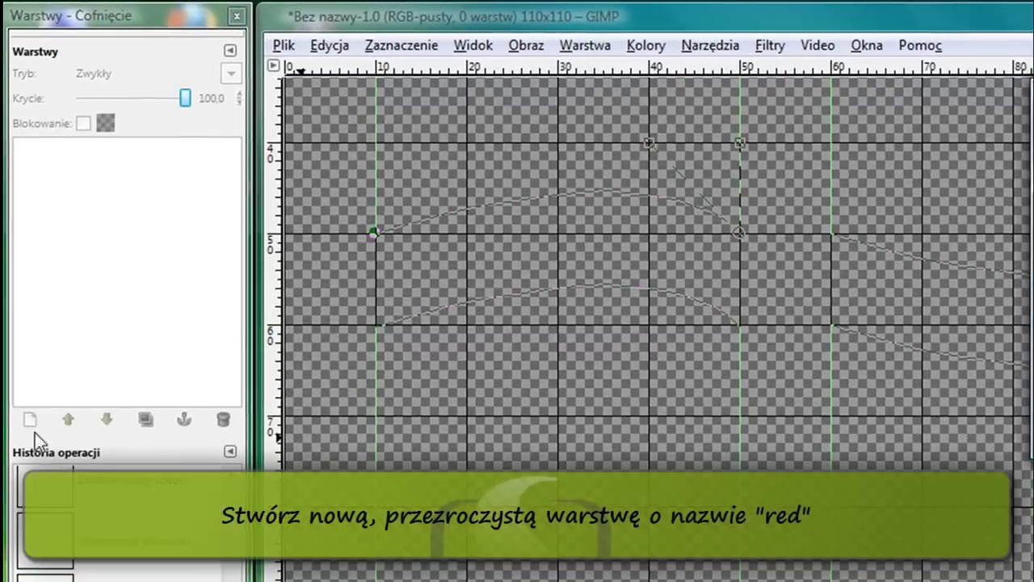
pyautogui.click(22, 307)
pyautogui.write('red')
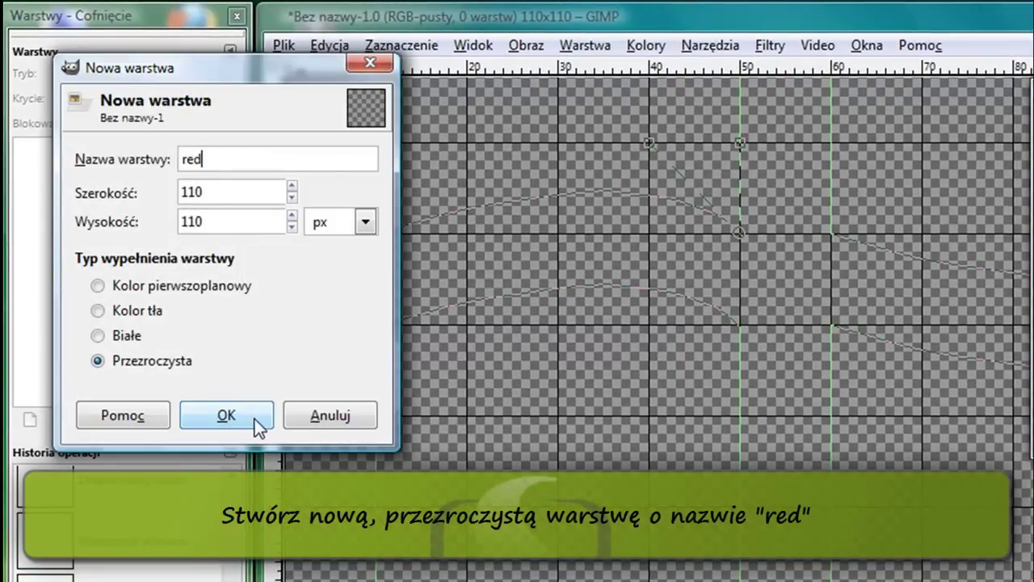
# Step: Add the transparent 'red' layer and fill the red path selection diagonally with Windows Red
pyautogui.click(226, 415)
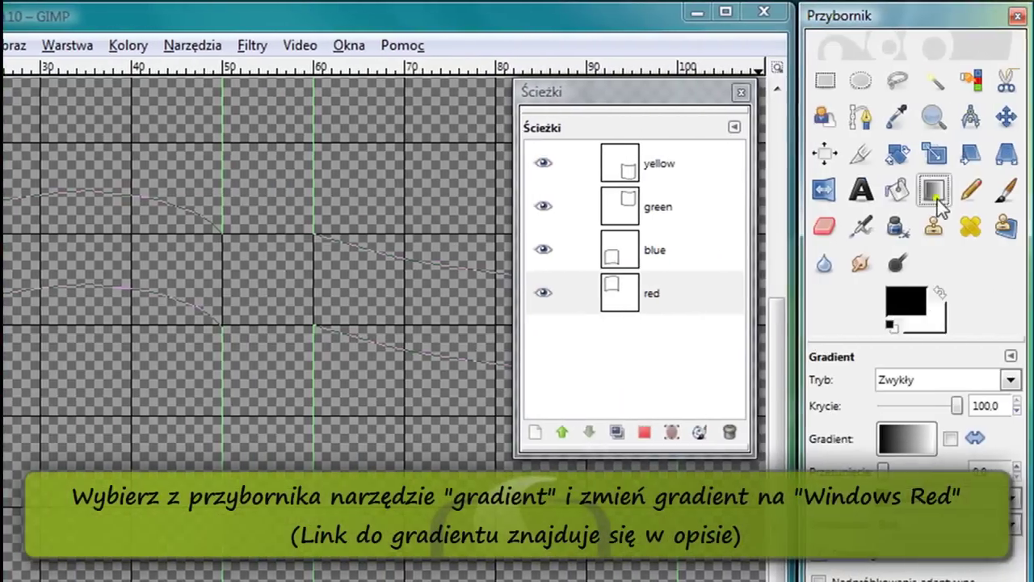
pyautogui.click(916, 439)
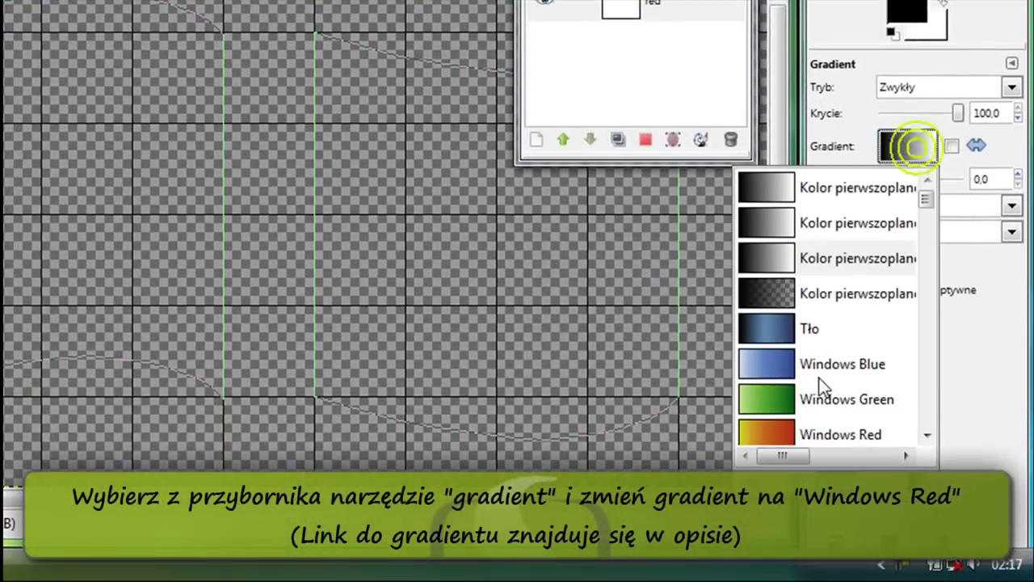
pyautogui.click(796, 434)
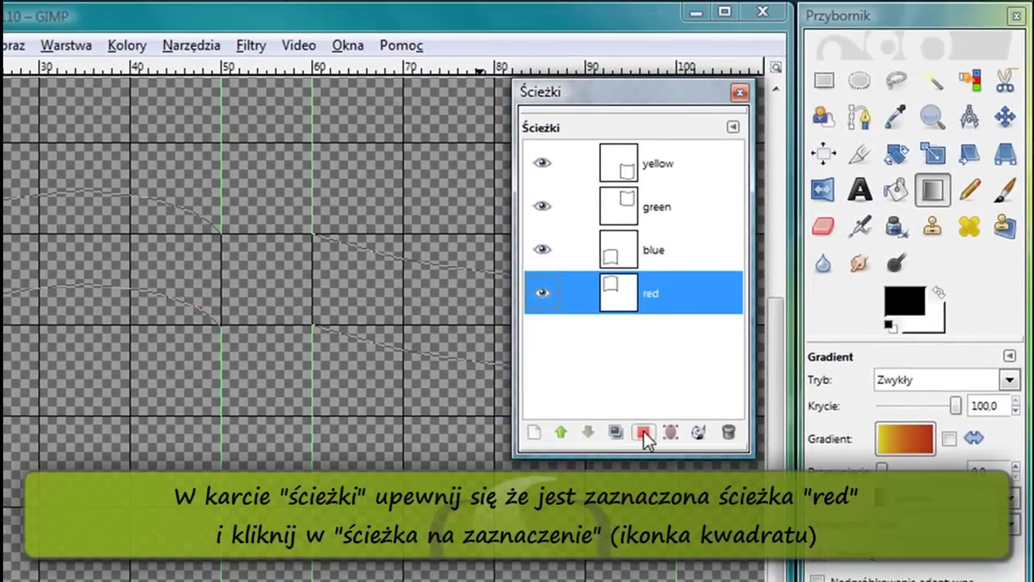
pyautogui.click(645, 431)
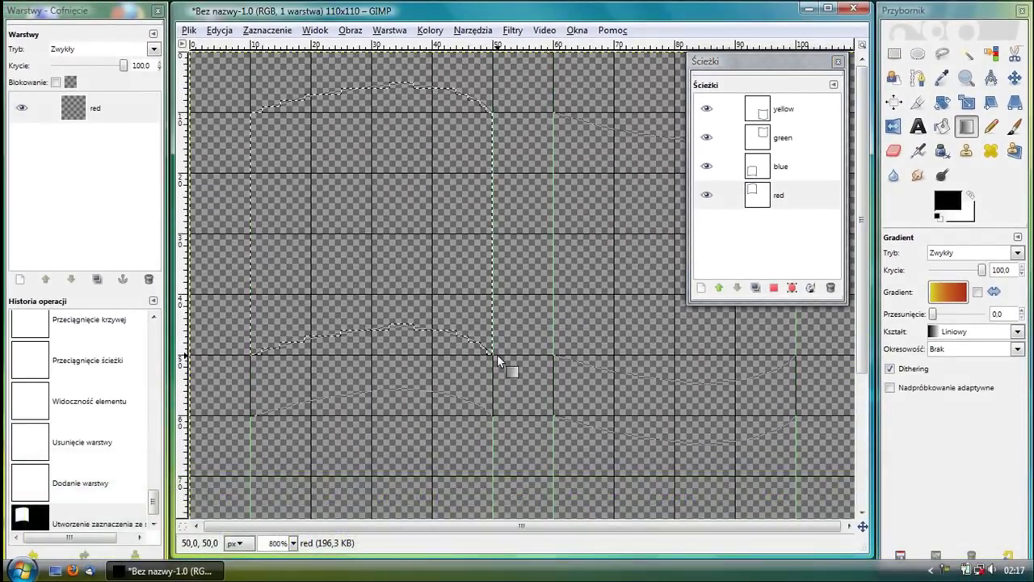
pyautogui.moveTo(476, 298); pyautogui.dragTo(494, 350)
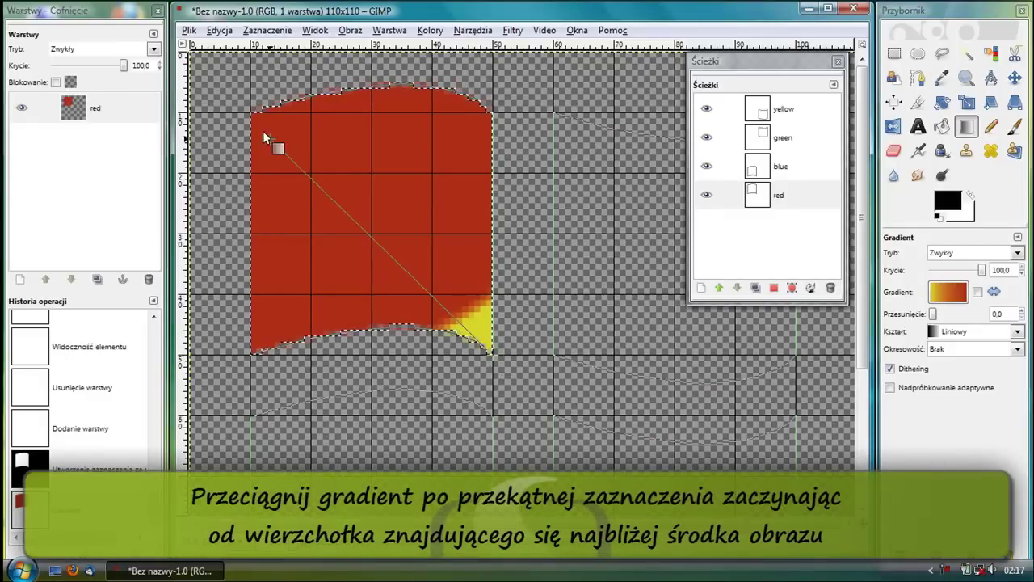
pyautogui.moveTo(264, 133); pyautogui.dragTo(260, 130)
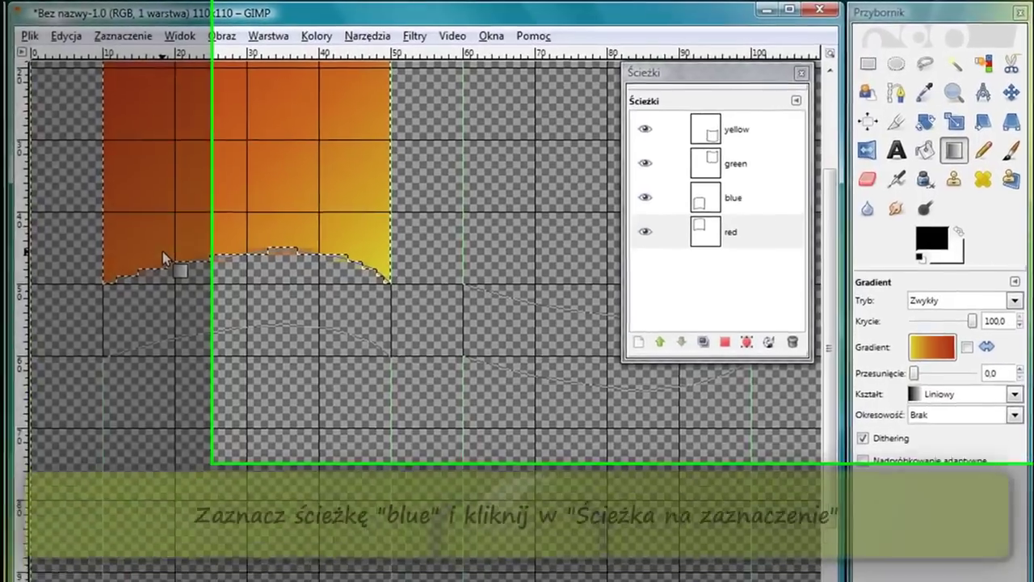
# Step: Turn the blue path into a selection and confirm a new 'blue' layer
pyautogui.click(656, 251)
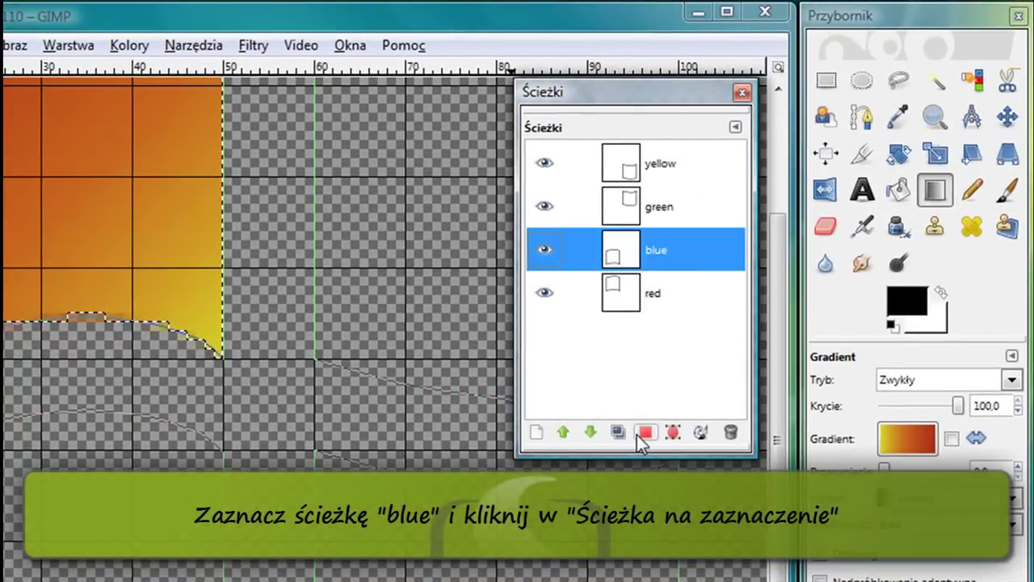
pyautogui.click(644, 434)
pyautogui.write('blue')
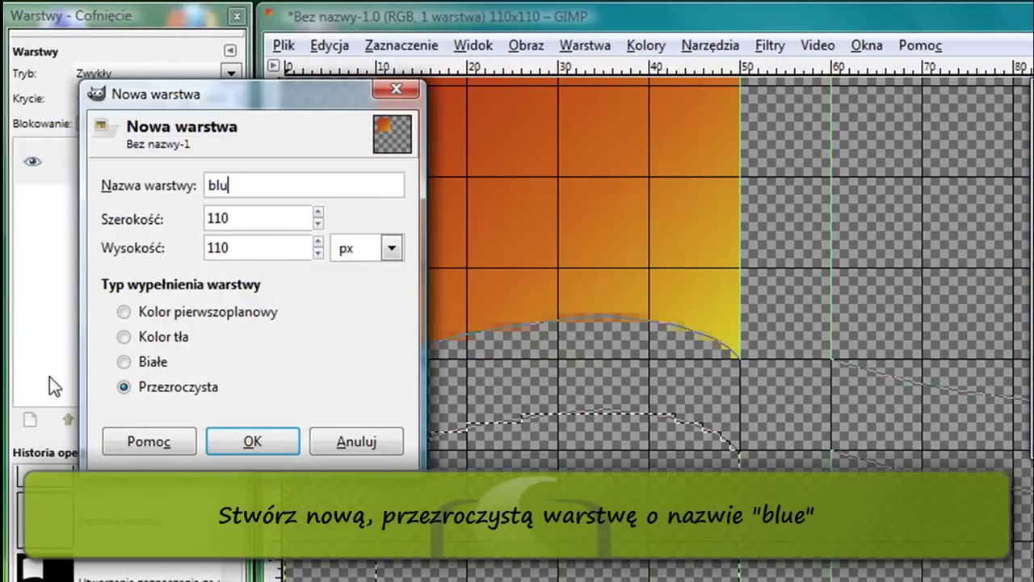
pyautogui.press('Return')
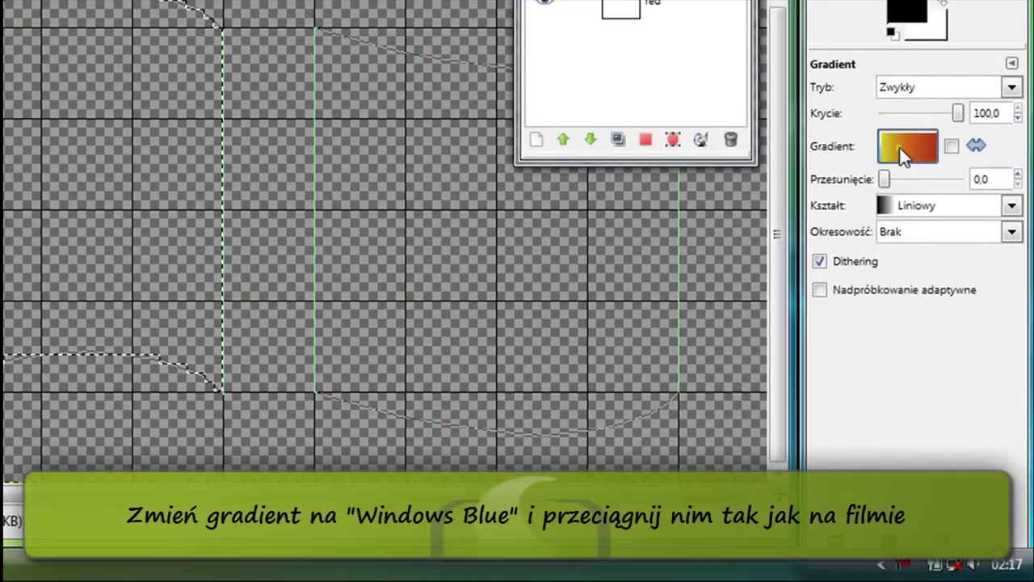
# Step: Fill the blue selection diagonally with the Windows Blue gradient
pyautogui.click(901, 148)
pyautogui.scroll(-2, 832, 366)
pyautogui.scroll(-4, 832, 365)
pyautogui.scroll(-2, 832, 365)
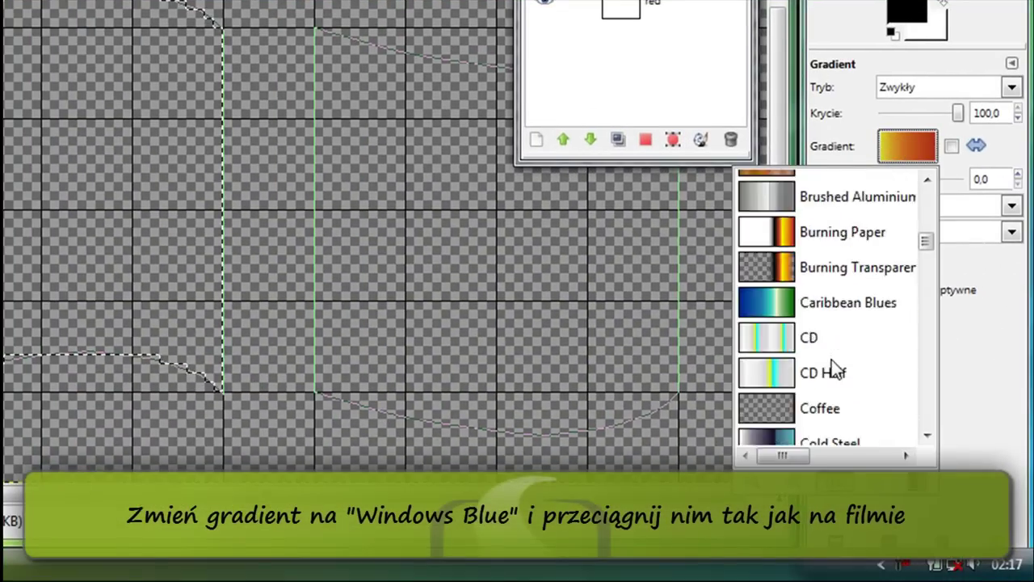
pyautogui.scroll(5, 833, 365)
pyautogui.scroll(3, 831, 359)
pyautogui.scroll(2, 808, 323)
pyautogui.click(775, 294)
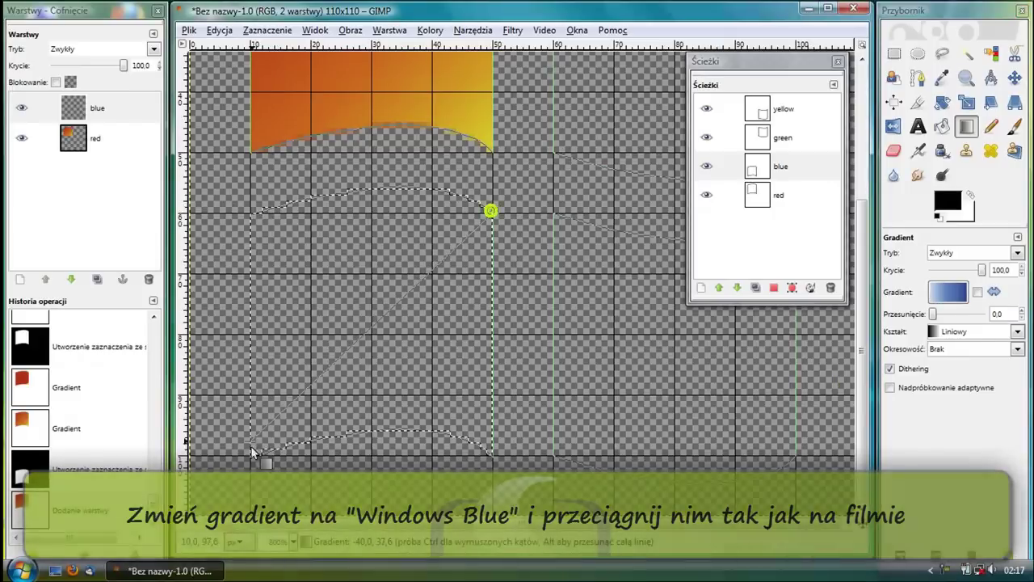
pyautogui.moveTo(489, 213); pyautogui.dragTo(254, 455)
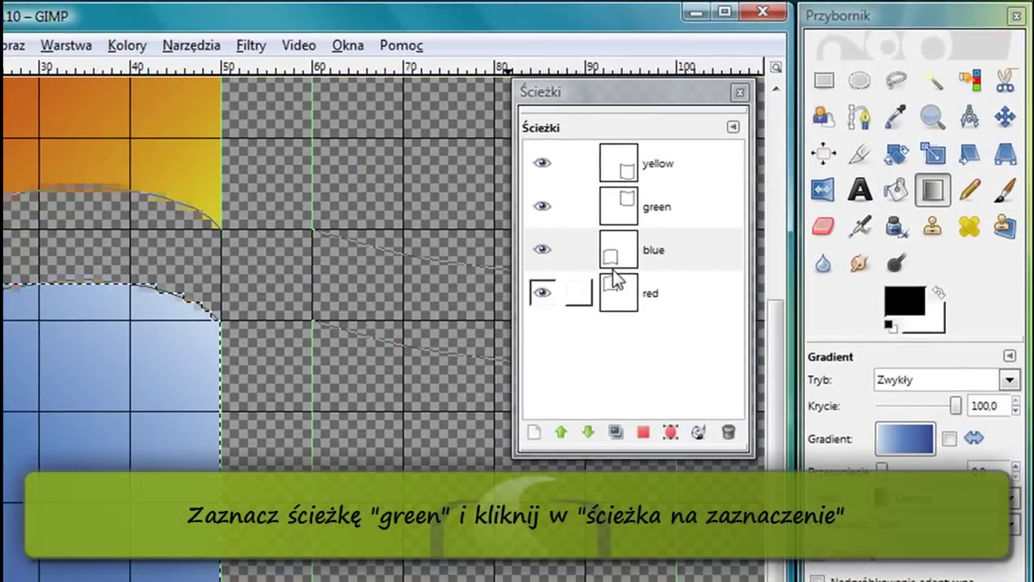
# Step: Turn the green path into a selection and add a transparent layer named green
pyautogui.click(631, 163)
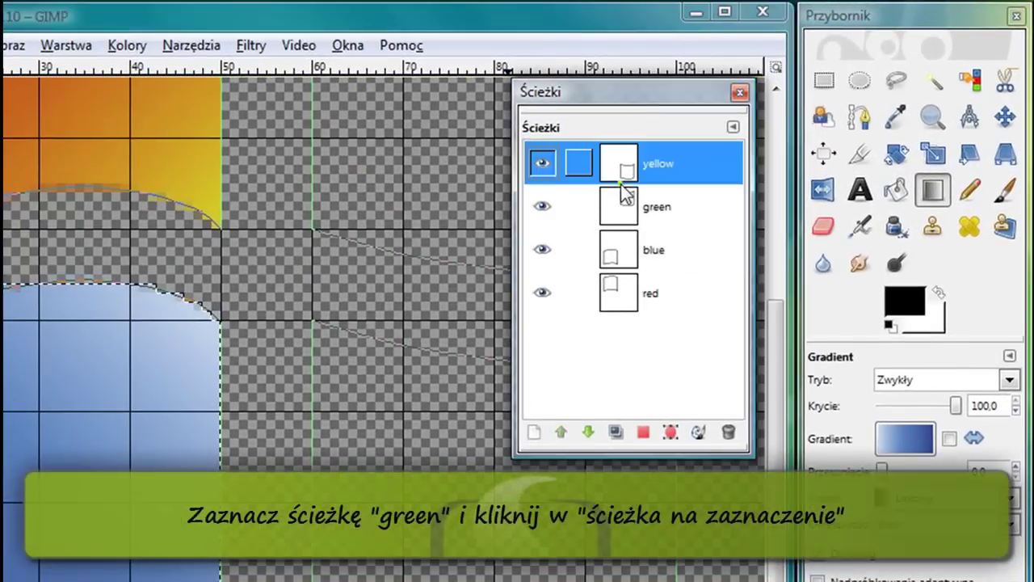
pyautogui.click(631, 207)
pyautogui.click(670, 433)
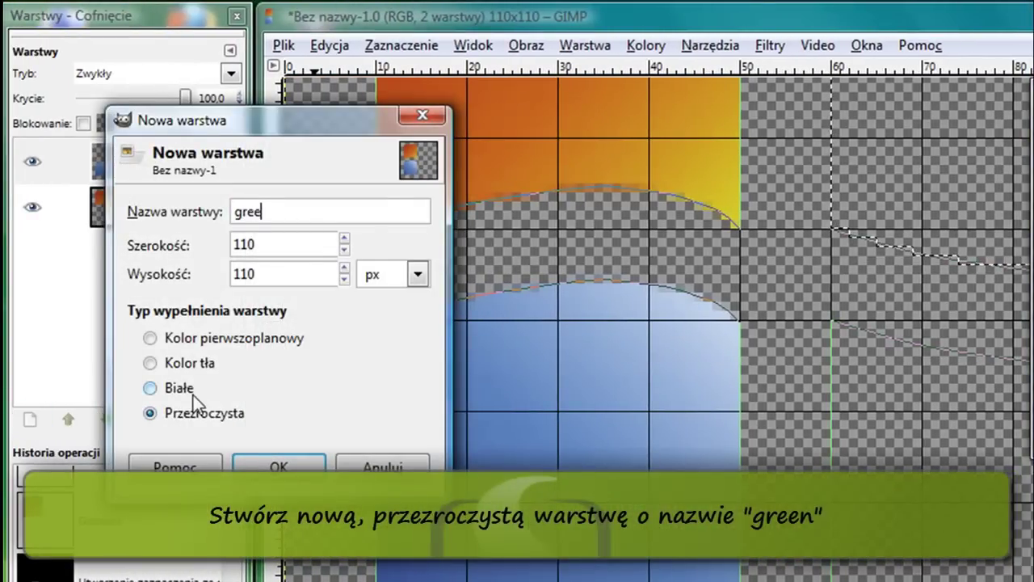
pyautogui.press('Return')
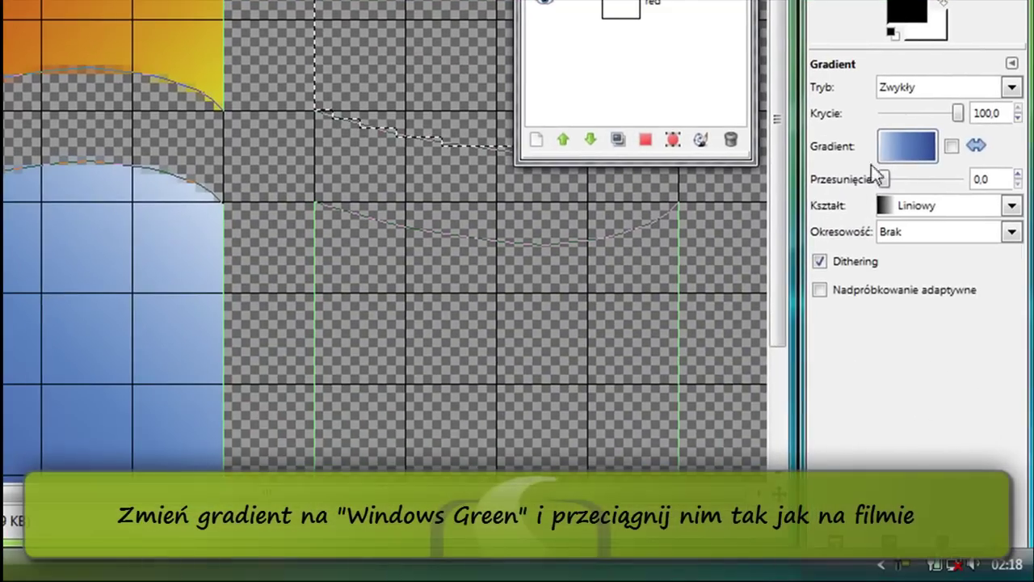
# Step: Fill the upper-right selection with the Windows Green gradient
pyautogui.click(901, 146)
pyautogui.click(791, 399)
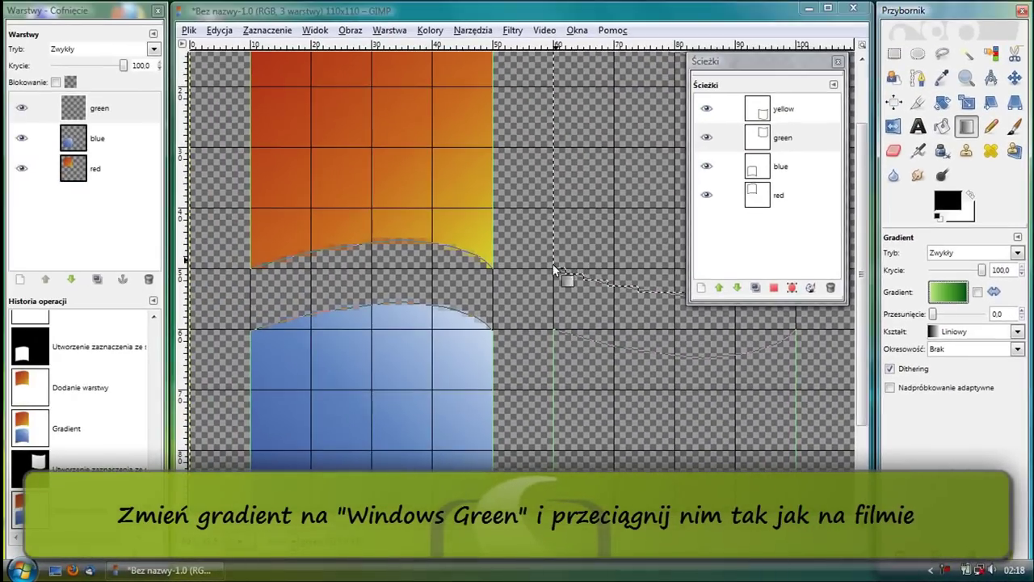
pyautogui.moveTo(554, 270); pyautogui.dragTo(764, 103)
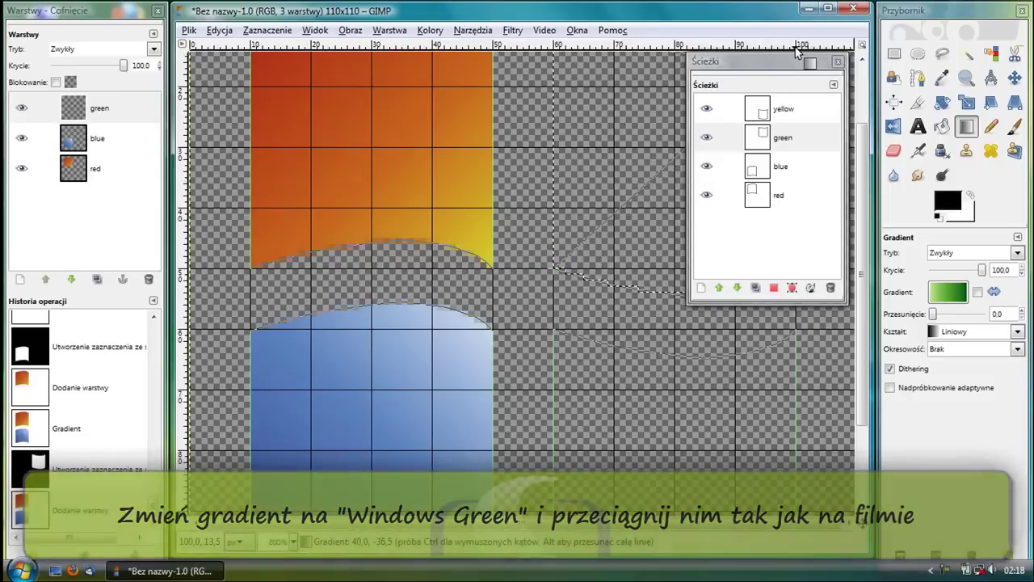
pyautogui.moveTo(824, 61); pyautogui.dragTo(787, 65)
pyautogui.moveTo(781, 70); pyautogui.dragTo(407, 108)
pyautogui.scroll(3, 727, 240)
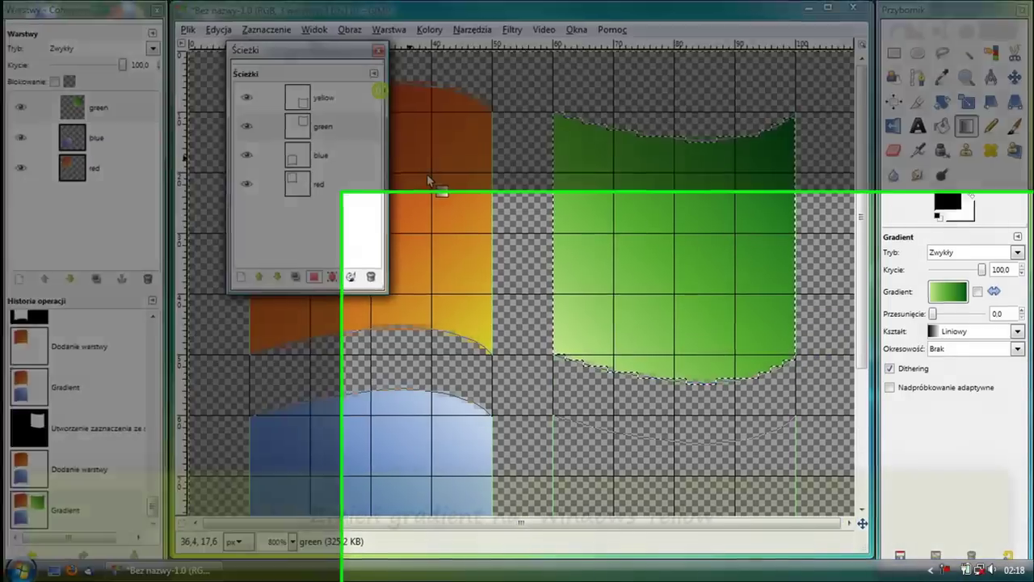
# Step: Fill the lower-right yellow path selection with the Windows Yellow gradient
pyautogui.moveTo(383, 92); pyautogui.dragTo(297, 45)
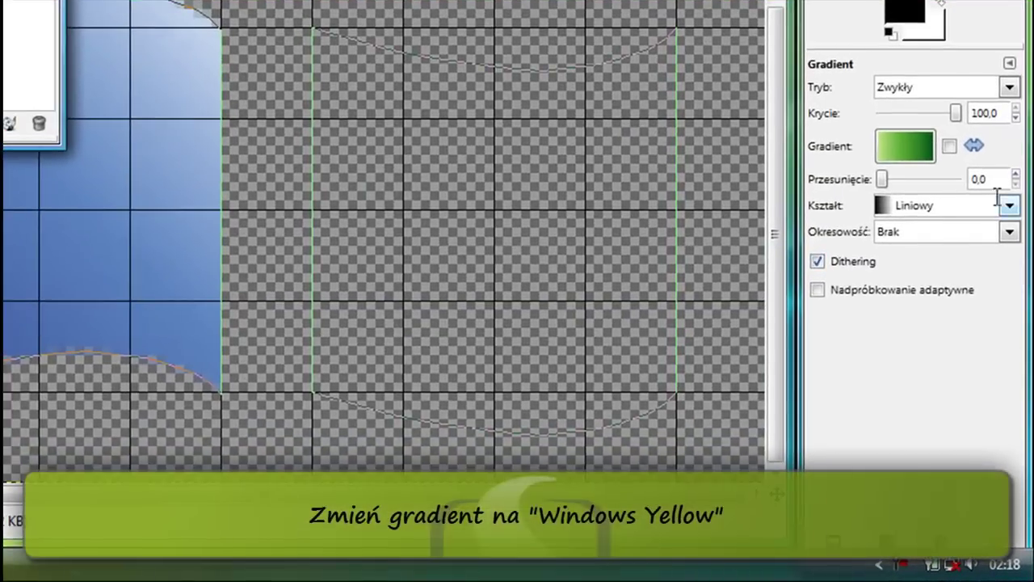
pyautogui.click(909, 143)
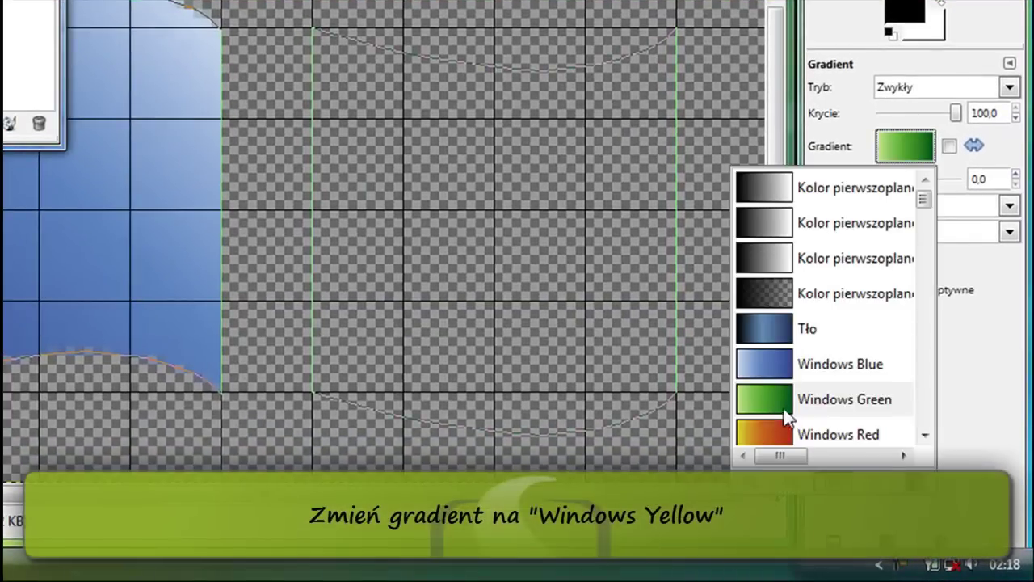
pyautogui.scroll(-1, 788, 416)
pyautogui.click(840, 378)
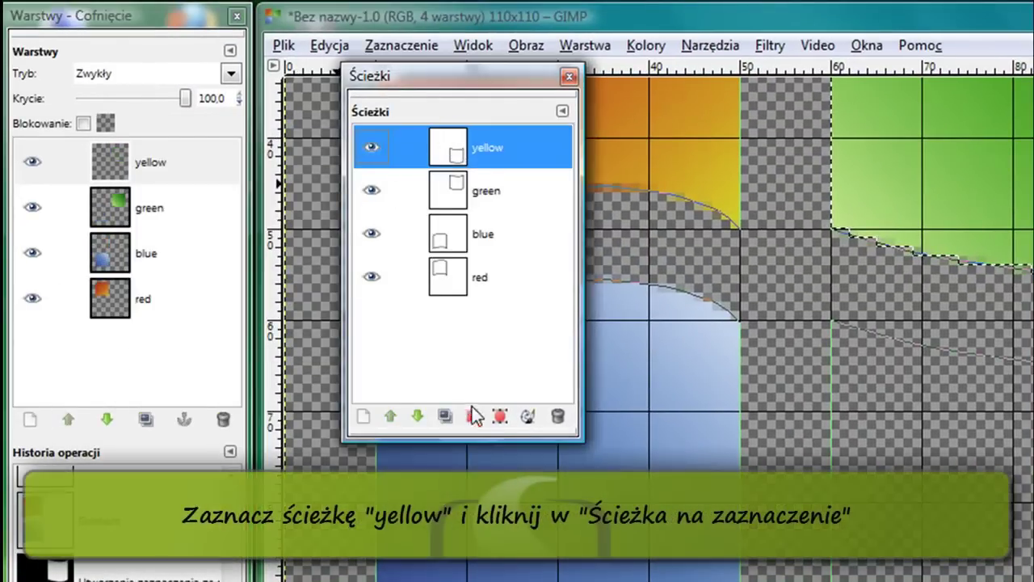
pyautogui.click(473, 414)
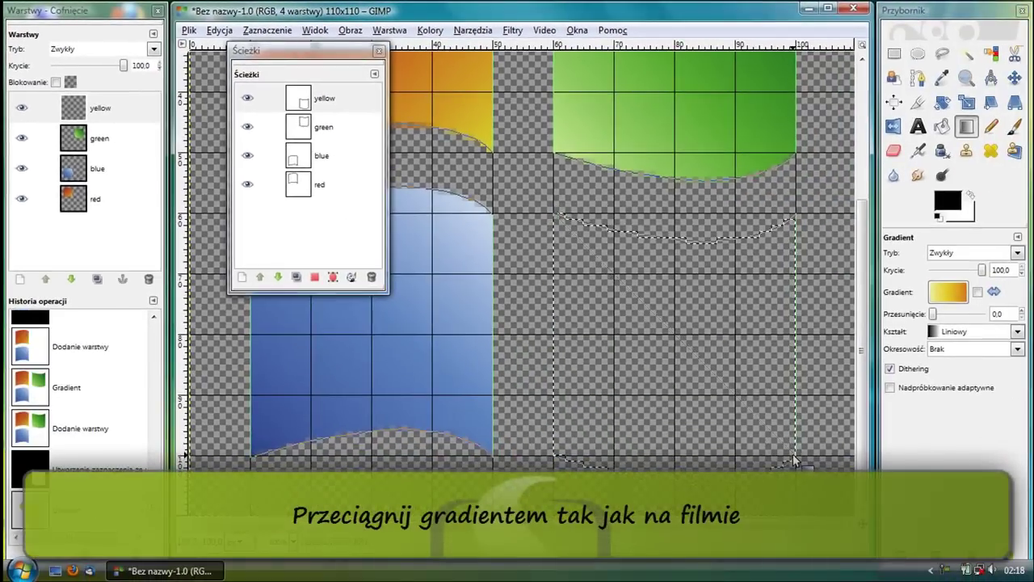
pyautogui.moveTo(794, 461); pyautogui.dragTo(421, 180)
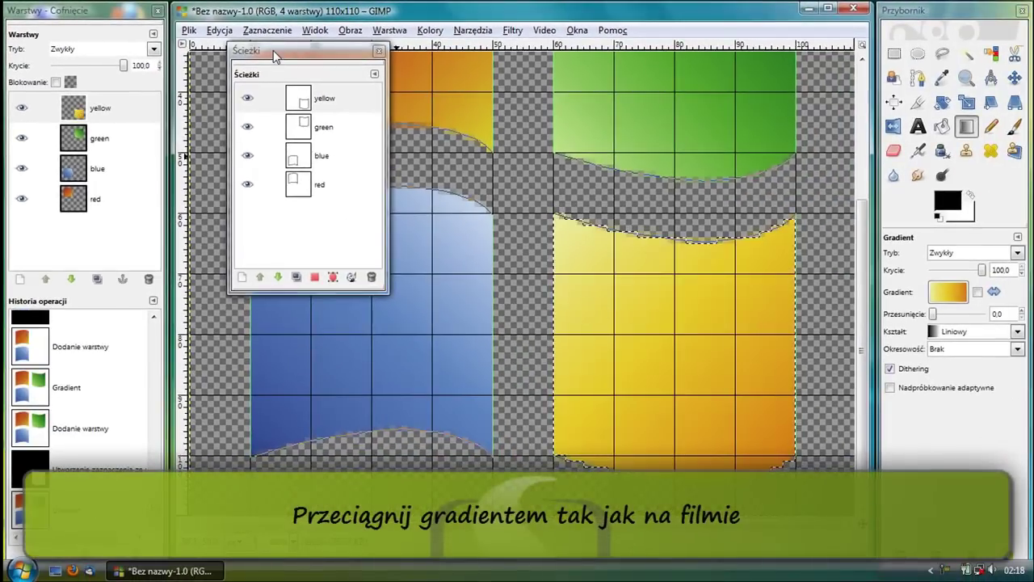
pyautogui.moveTo(275, 57)
pyautogui.mouseDown()
pyautogui.moveTo(782, 150)
pyautogui.moveTo(668, 138)
pyautogui.mouseUp()
# Step: Delete the four paths, close the Paths window and deselect with Rectangle Select
pyautogui.click(695, 179)
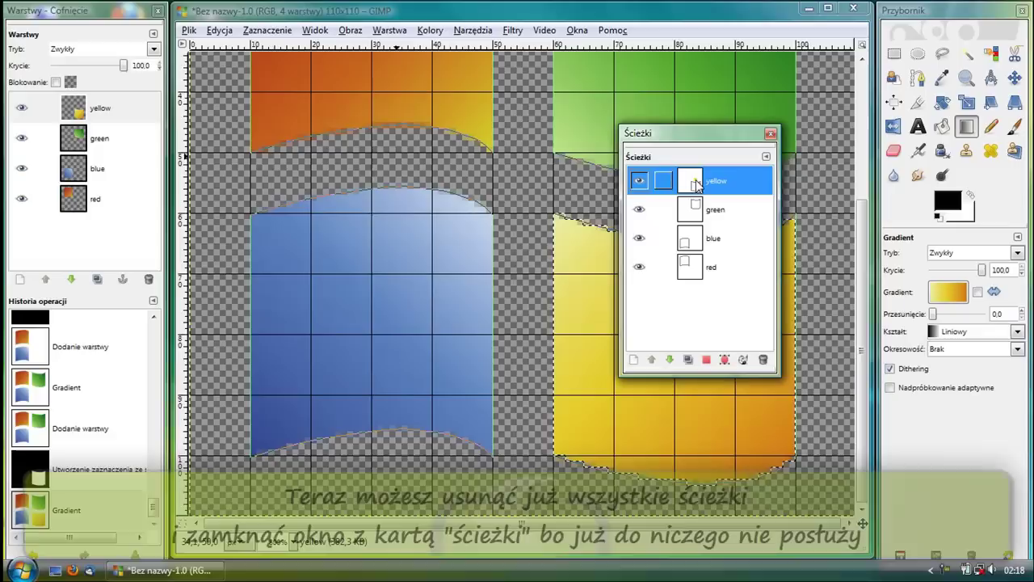
pyautogui.click(764, 360)
pyautogui.click(764, 360)
pyautogui.click(764, 360)
pyautogui.click(764, 360)
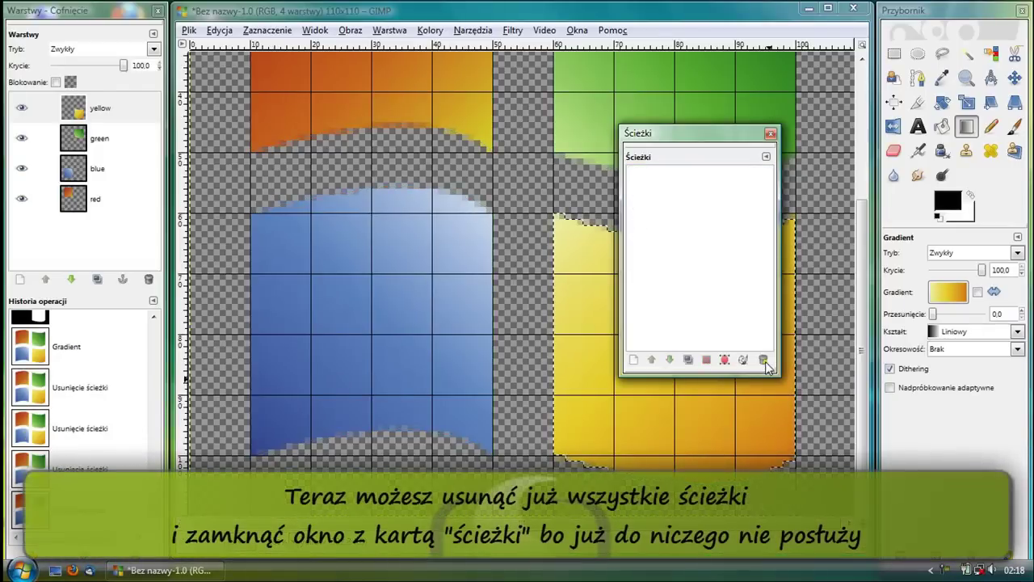
pyautogui.click(771, 134)
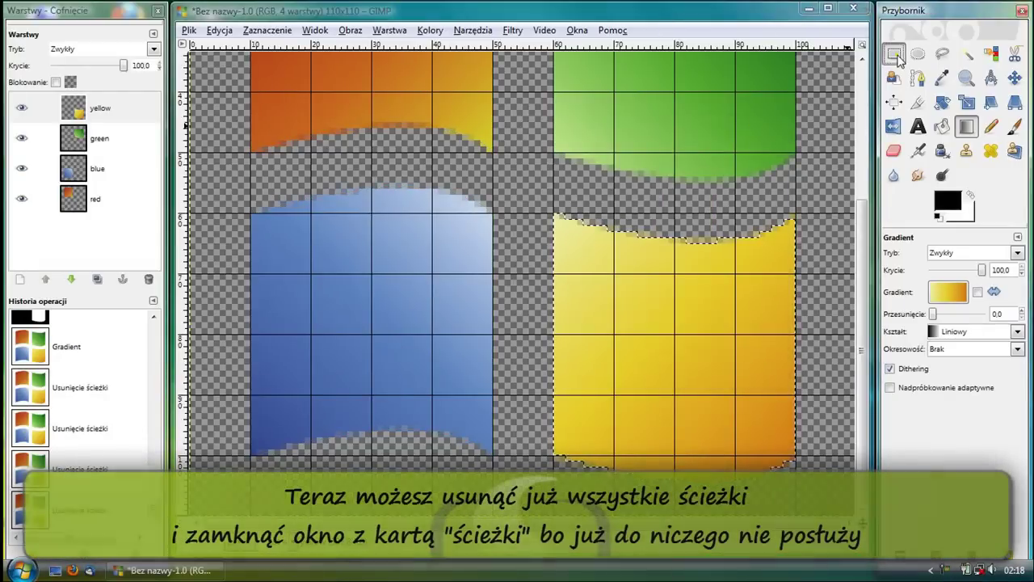
pyautogui.click(894, 53)
pyautogui.click(559, 135)
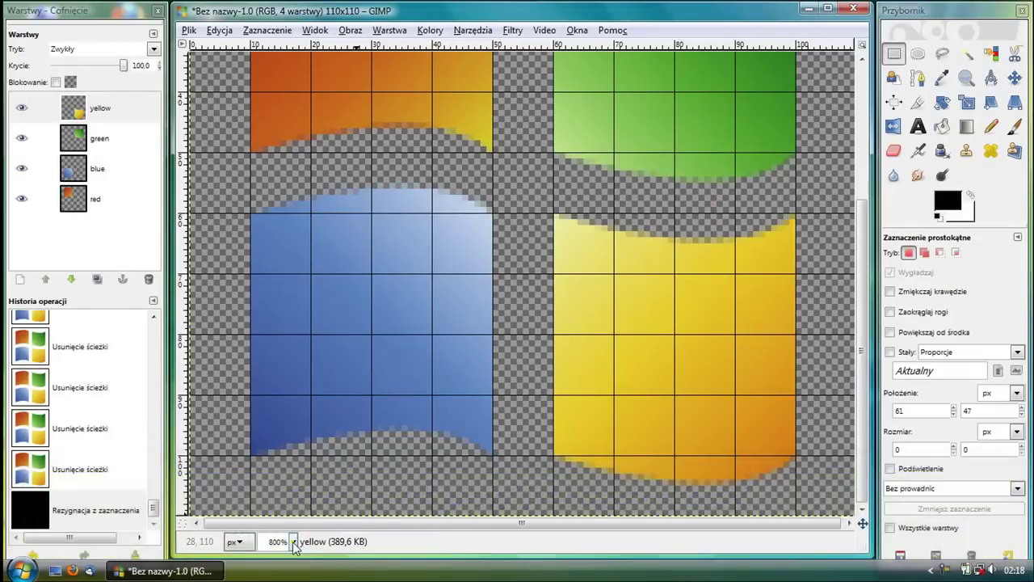
pyautogui.click(294, 541)
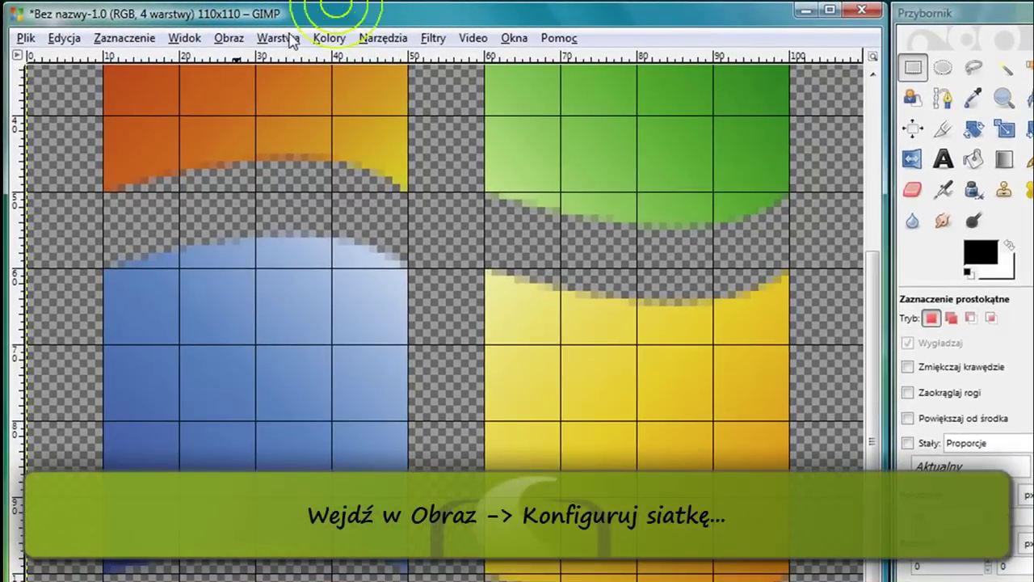
# Step: Set the image grid spacing to 2 px
pyautogui.click(290, 40)
pyautogui.moveTo(229, 38)
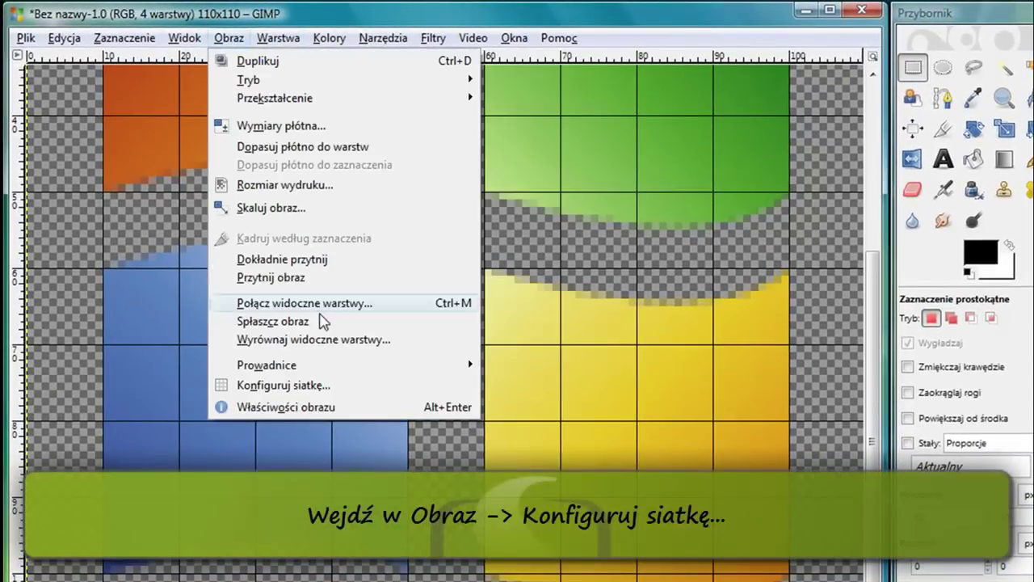
pyautogui.click(316, 386)
pyautogui.doubleClick(346, 335)
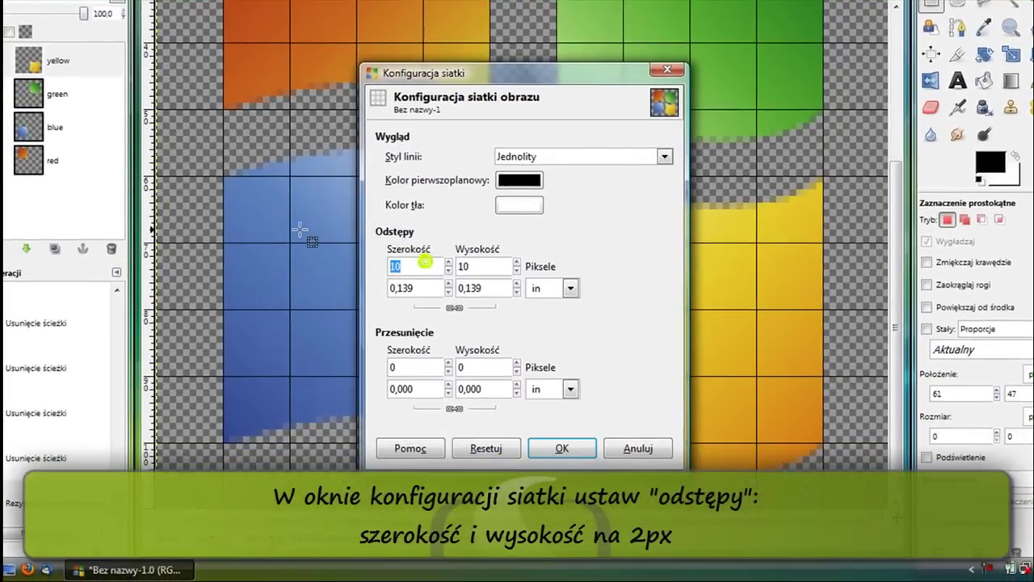
pyautogui.write('2')
pyautogui.click(560, 449)
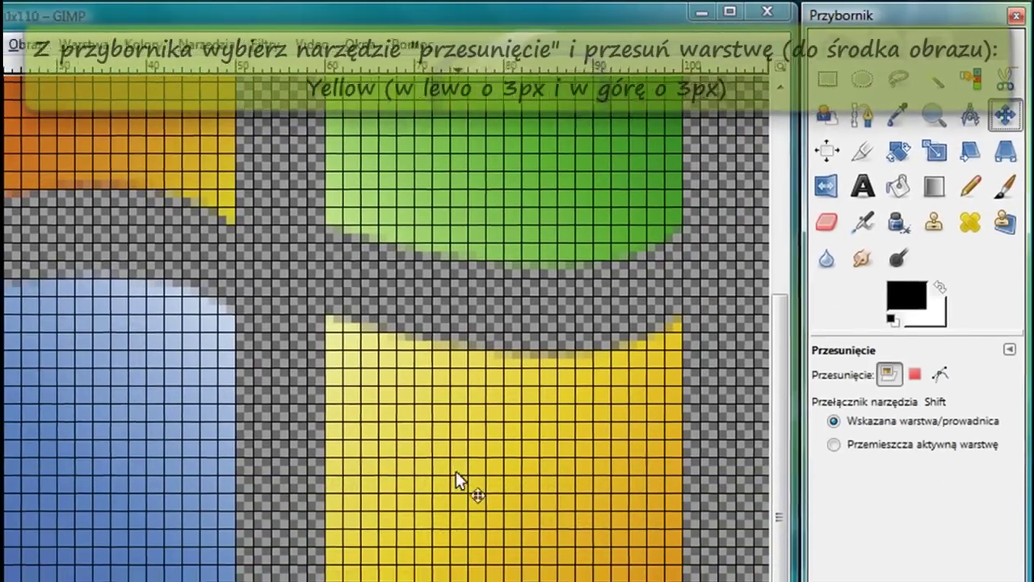
# Step: Move the yellow, red, blue and green panels about 3 px toward the centre
pyautogui.moveTo(367, 469)
pyautogui.mouseDown()
pyautogui.moveTo(628, 317)
pyautogui.moveTo(619, 305)
pyautogui.mouseUp()
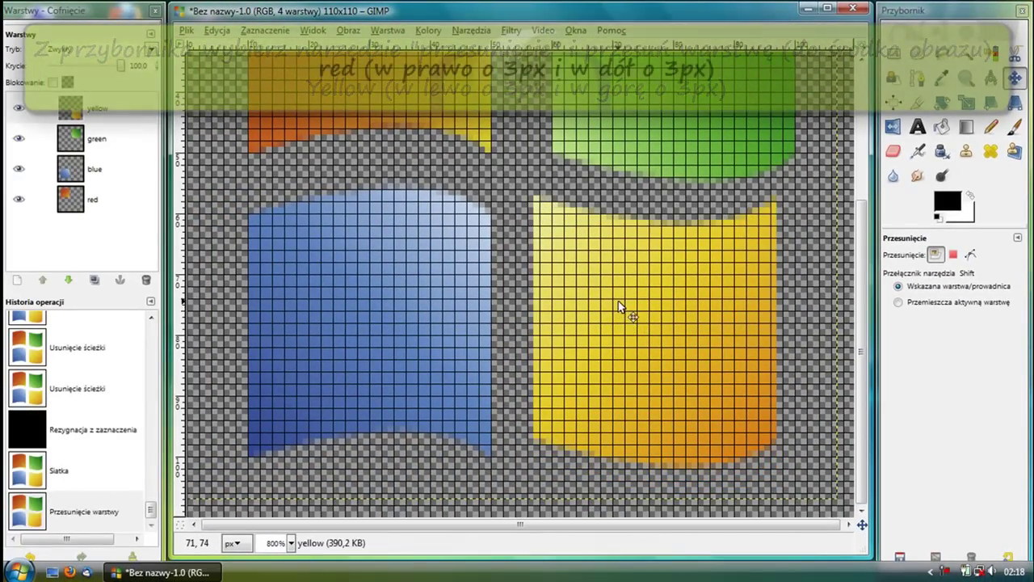
pyautogui.moveTo(426, 105); pyautogui.dragTo(444, 119)
pyautogui.moveTo(412, 306); pyautogui.dragTo(429, 306)
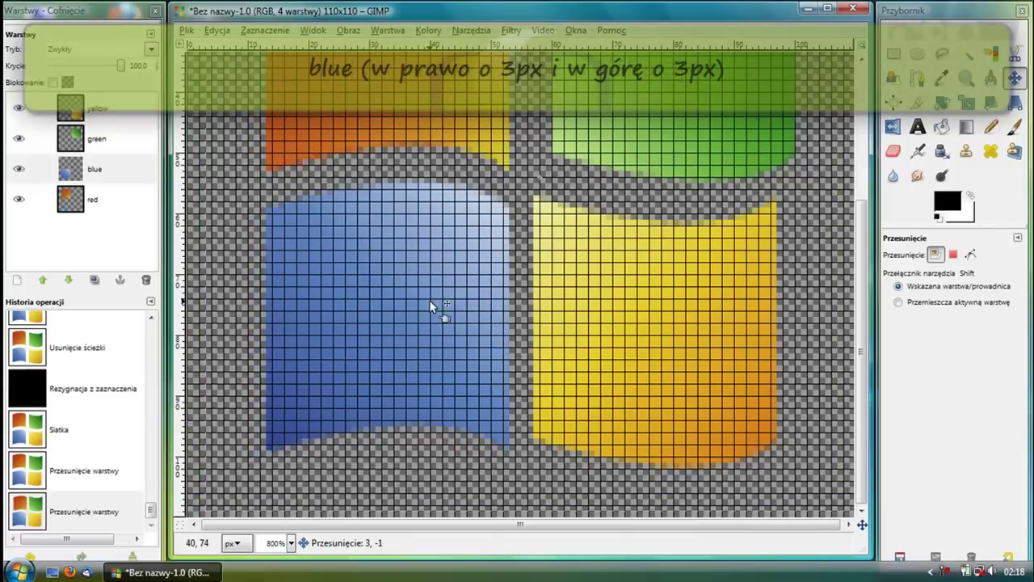
pyautogui.moveTo(430, 306); pyautogui.dragTo(430, 291)
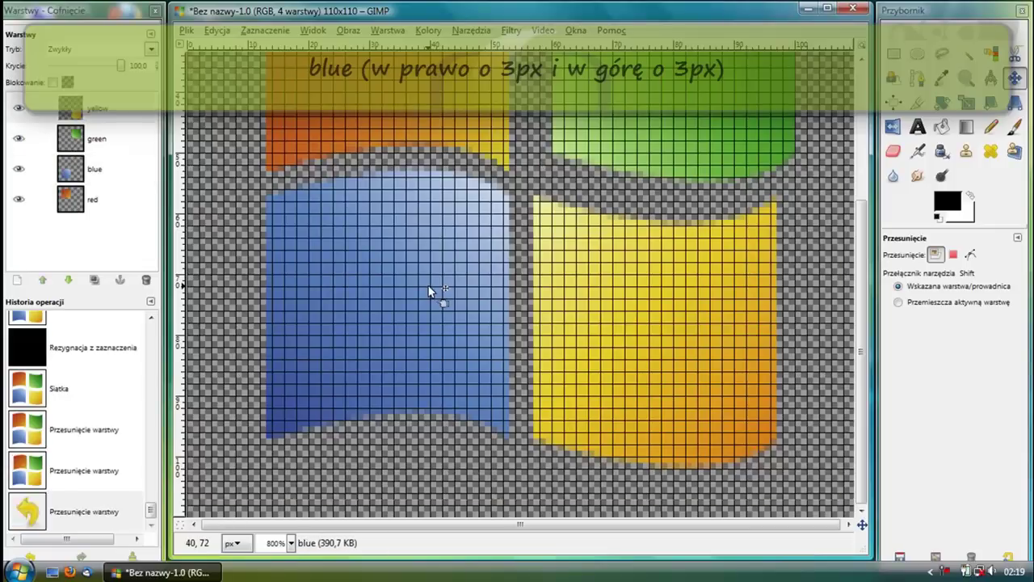
pyautogui.moveTo(614, 127)
pyautogui.mouseDown()
pyautogui.moveTo(596, 127)
pyautogui.moveTo(598, 140)
pyautogui.mouseUp()
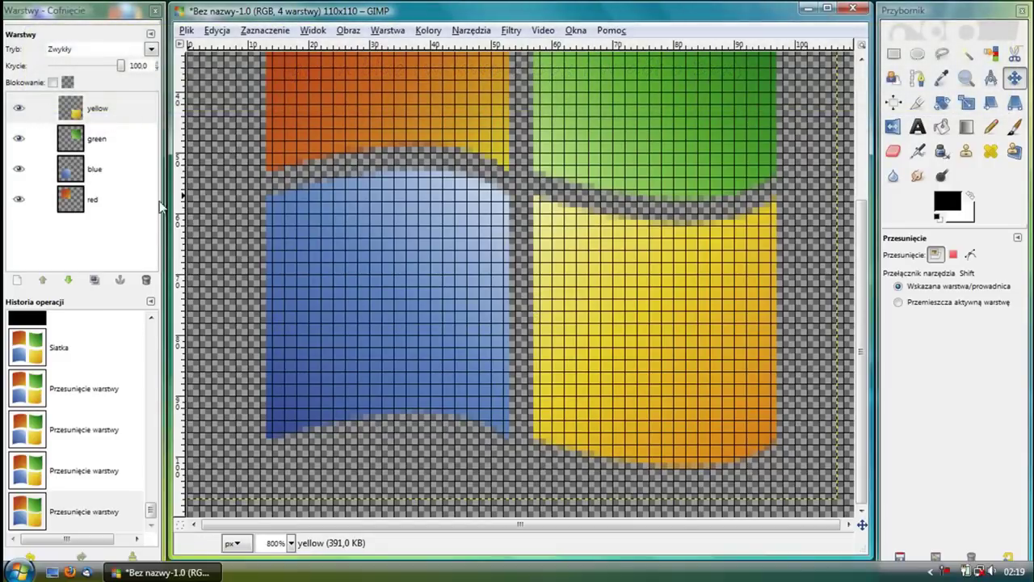
pyautogui.scroll(5, 353, 224)
pyautogui.scroll(-5, 353, 226)
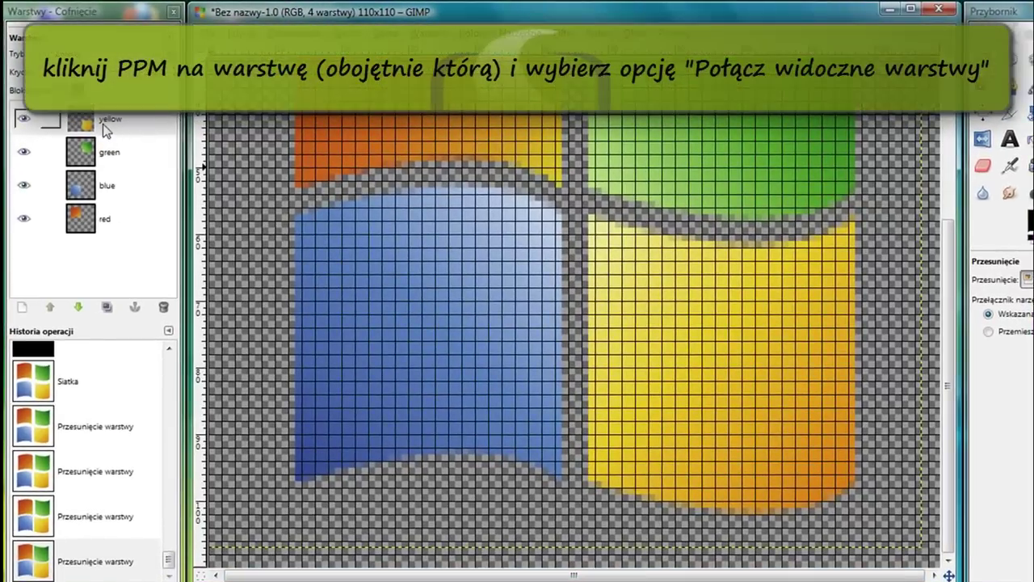
# Step: Merge the four visible colour layers into one, clipped to the image
pyautogui.rightClick(105, 131)
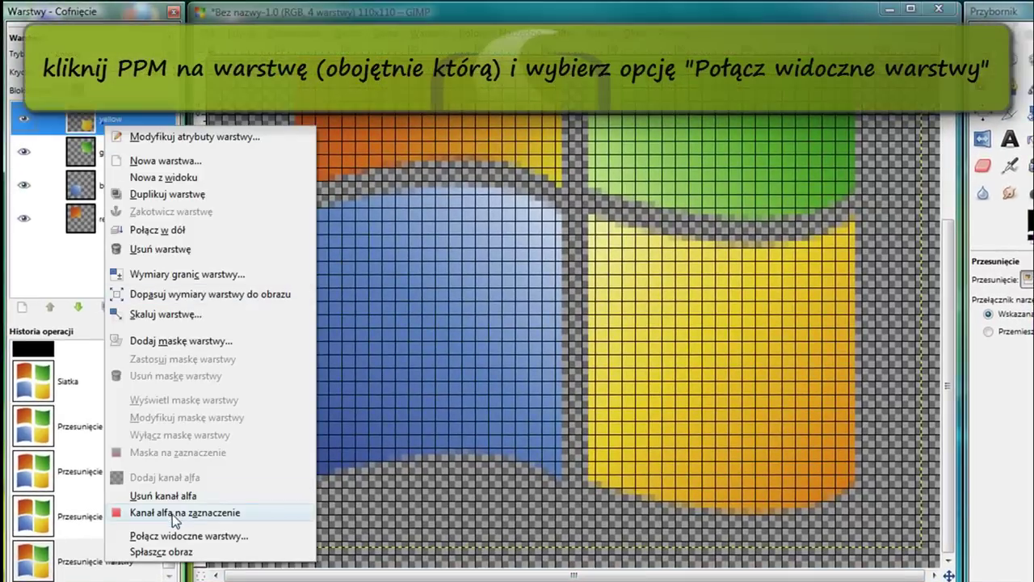
pyautogui.click(173, 537)
pyautogui.click(239, 281)
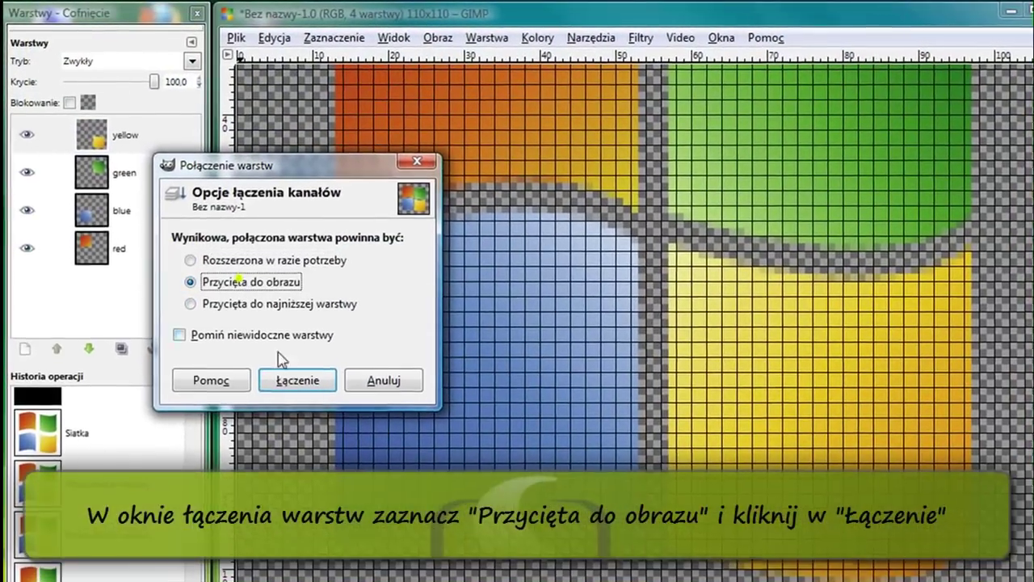
pyautogui.click(297, 380)
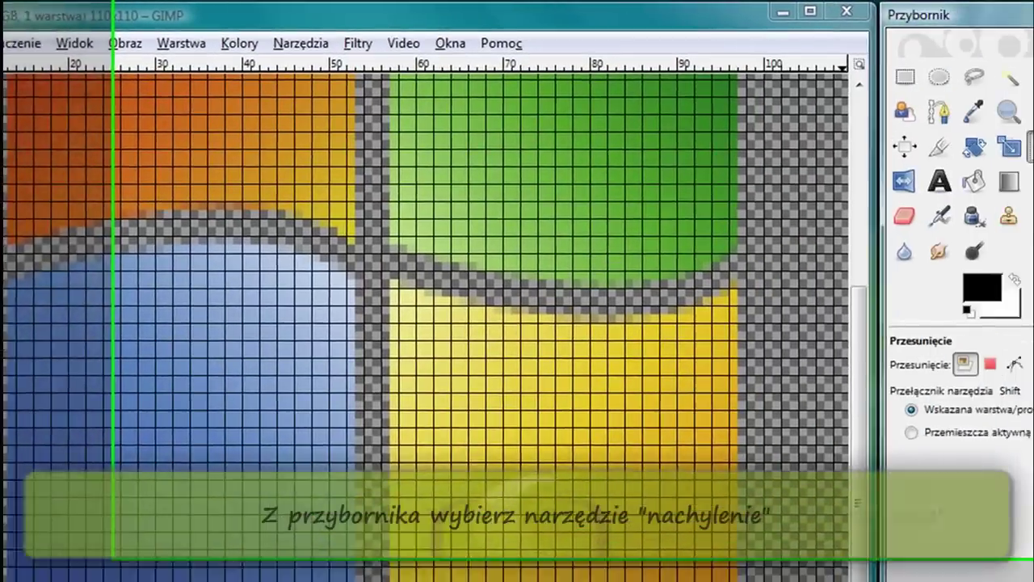
# Step: Shear the merged flag layer horizontally by -20
pyautogui.click(971, 153)
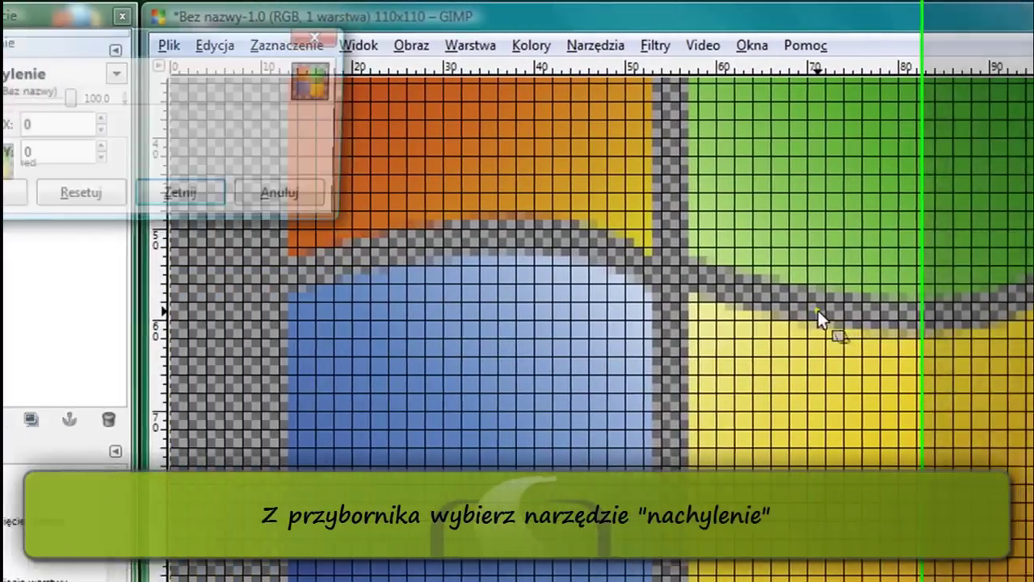
pyautogui.click(930, 307)
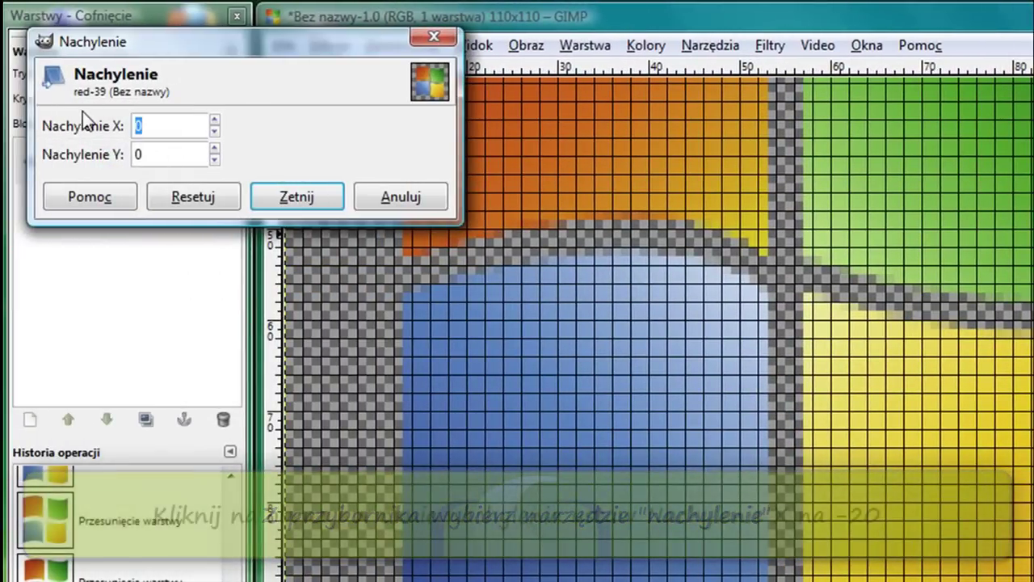
pyautogui.press('BackSpace')
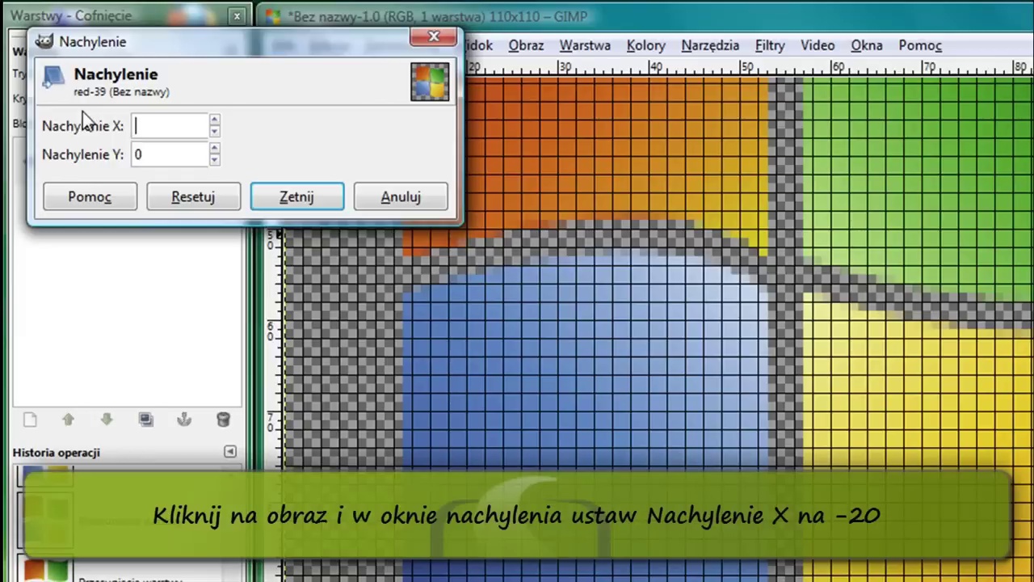
pyautogui.write('-')
pyautogui.write('20')
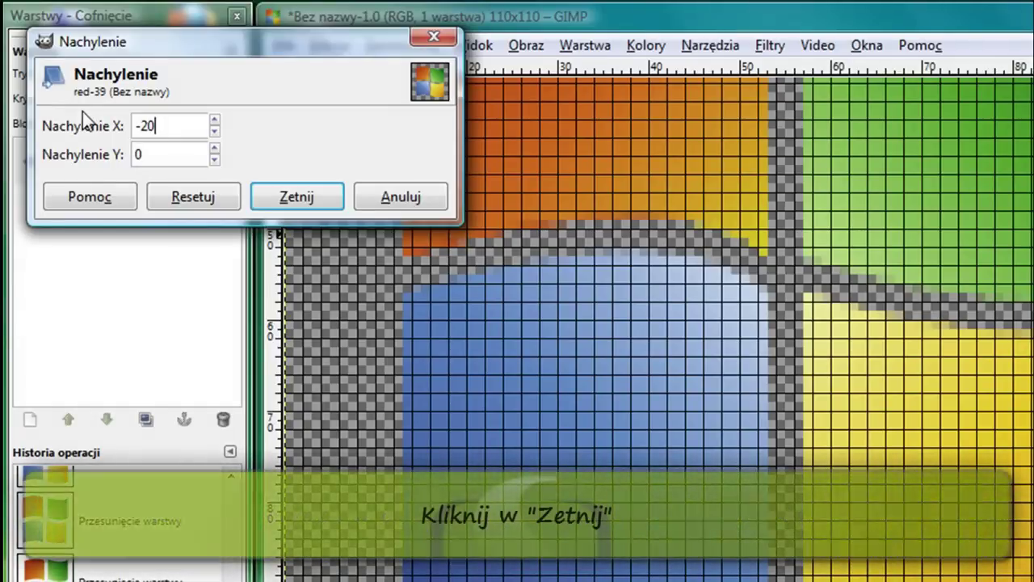
pyautogui.click(289, 200)
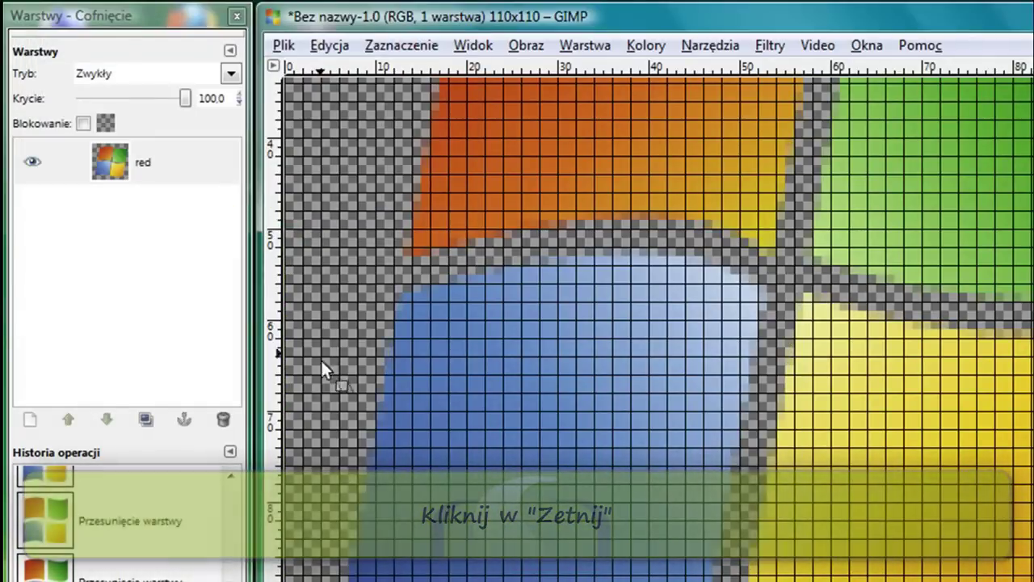
# Step: Resize the red layer to match the image size
pyautogui.scroll(5, 328, 380)
pyautogui.scroll(-5, 342, 410)
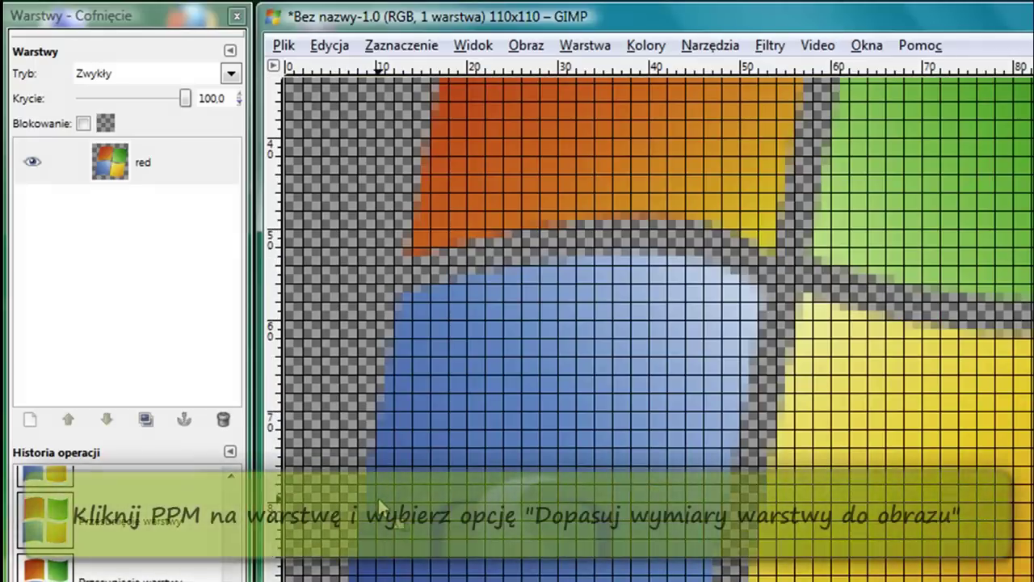
pyautogui.rightClick(116, 182)
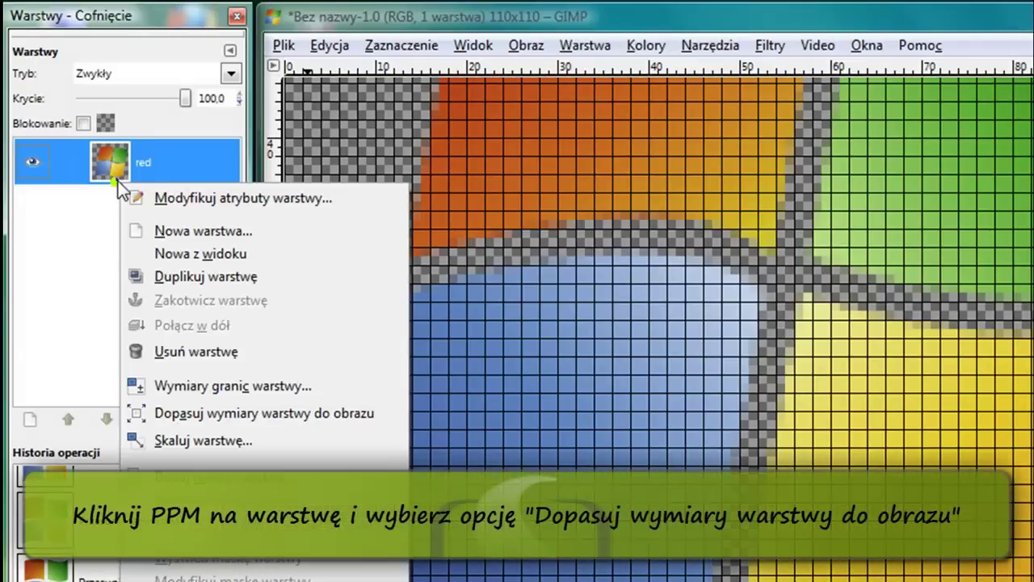
pyautogui.click(226, 412)
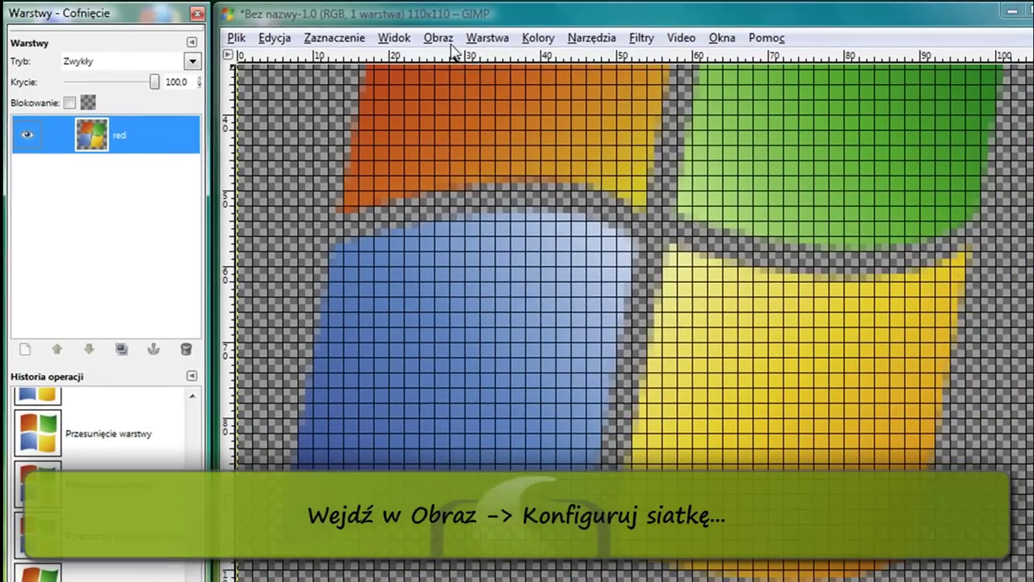
# Step: Set the grid spacing to 10×10 px
pyautogui.click(447, 38)
pyautogui.click(485, 443)
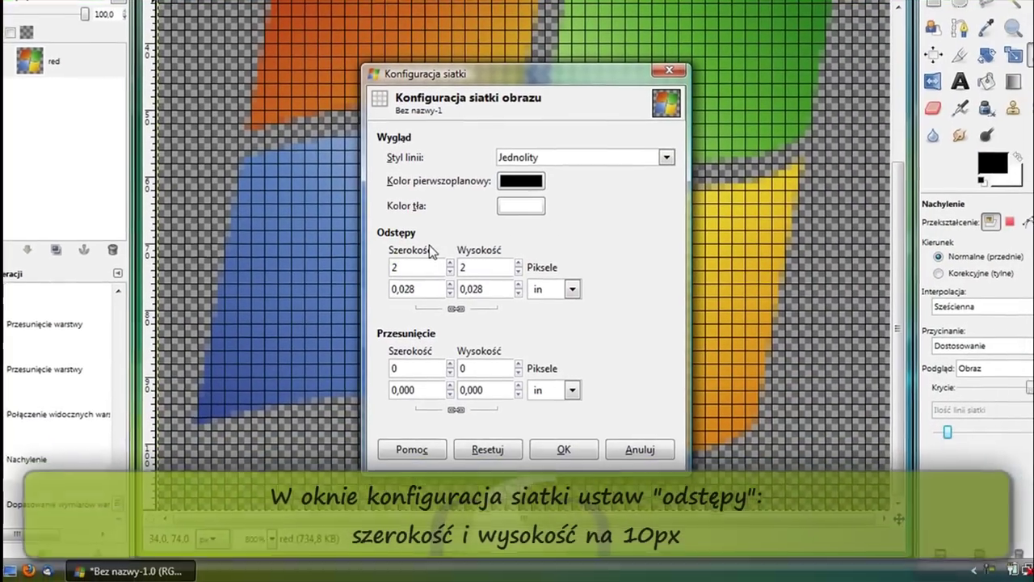
pyautogui.doubleClick(498, 329)
pyautogui.write('10')
pyautogui.press('Return')
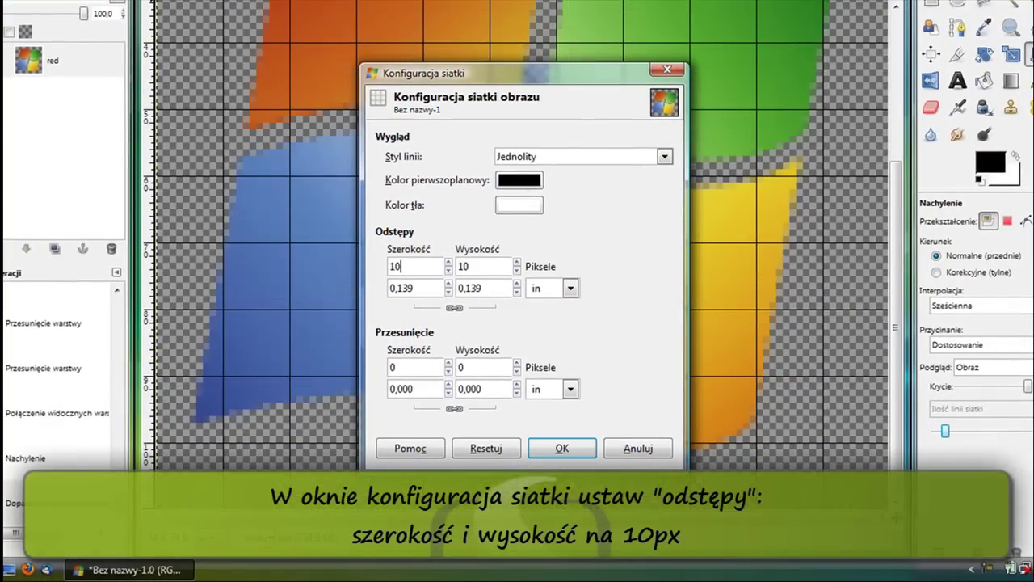
pyautogui.click(566, 451)
# Step: Enlarge the canvas to 200×200 px with the flag centred
pyautogui.click(385, 33)
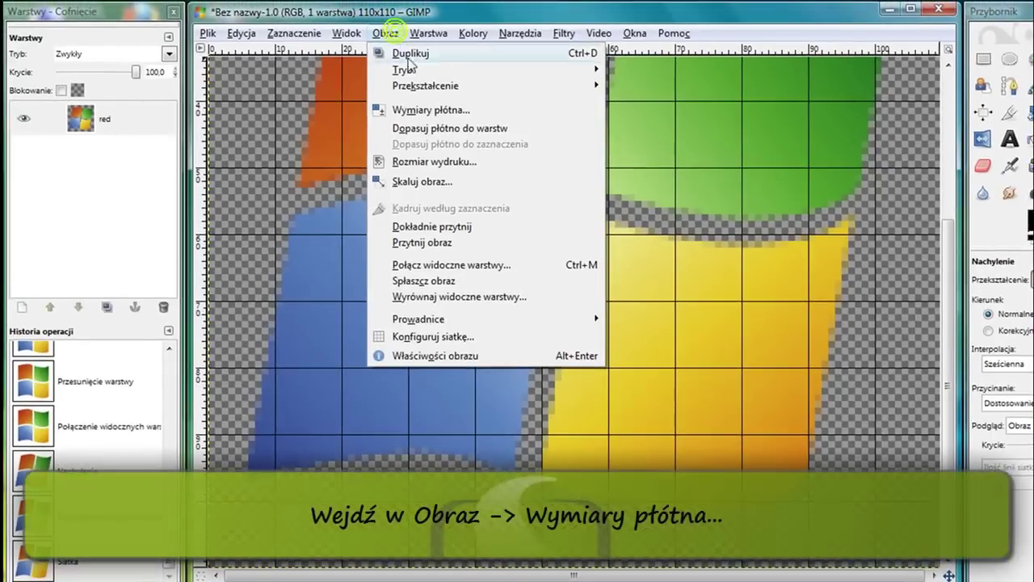
pyautogui.click(431, 109)
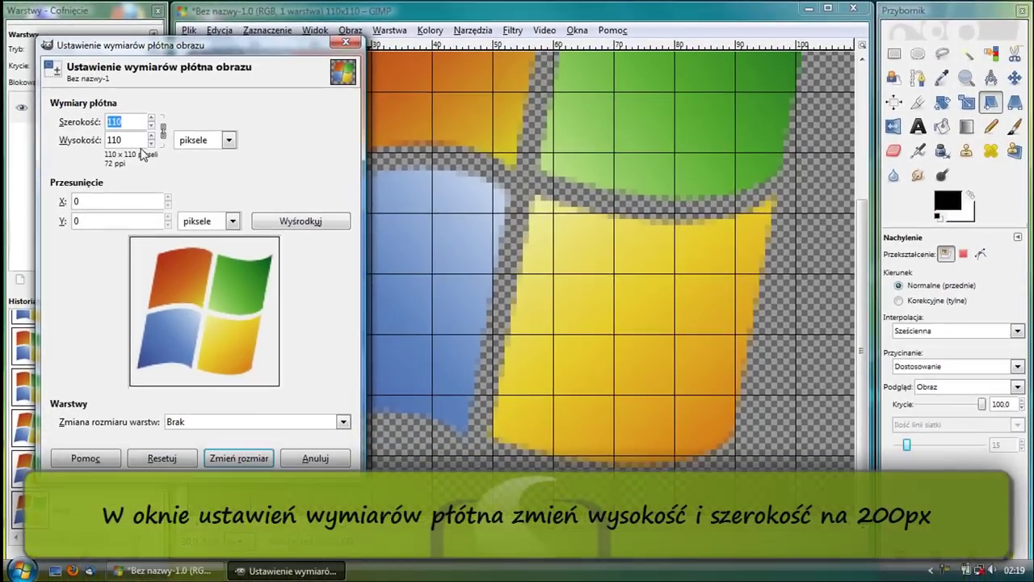
pyautogui.press('Tab')
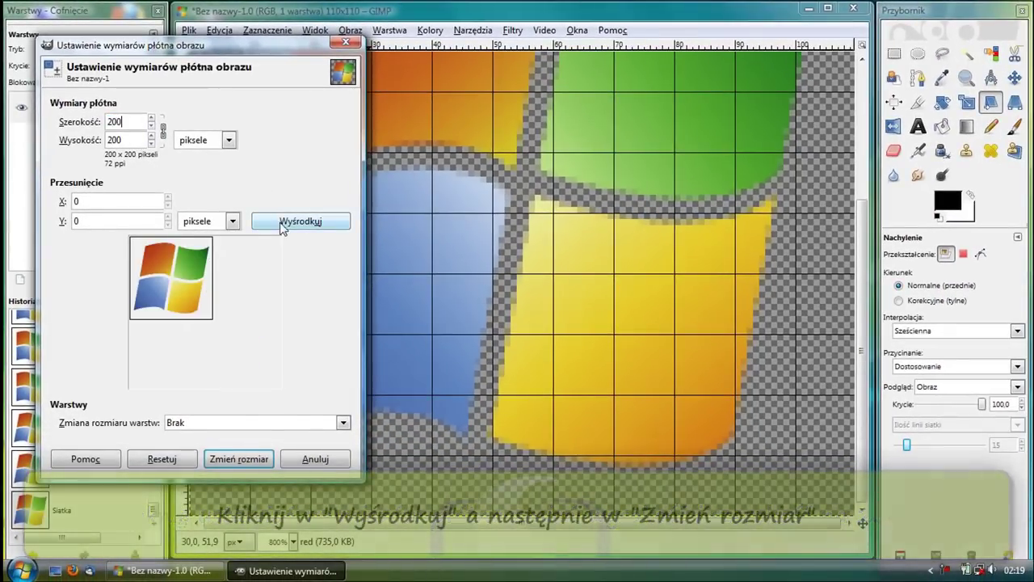
pyautogui.click(301, 221)
pyautogui.click(248, 459)
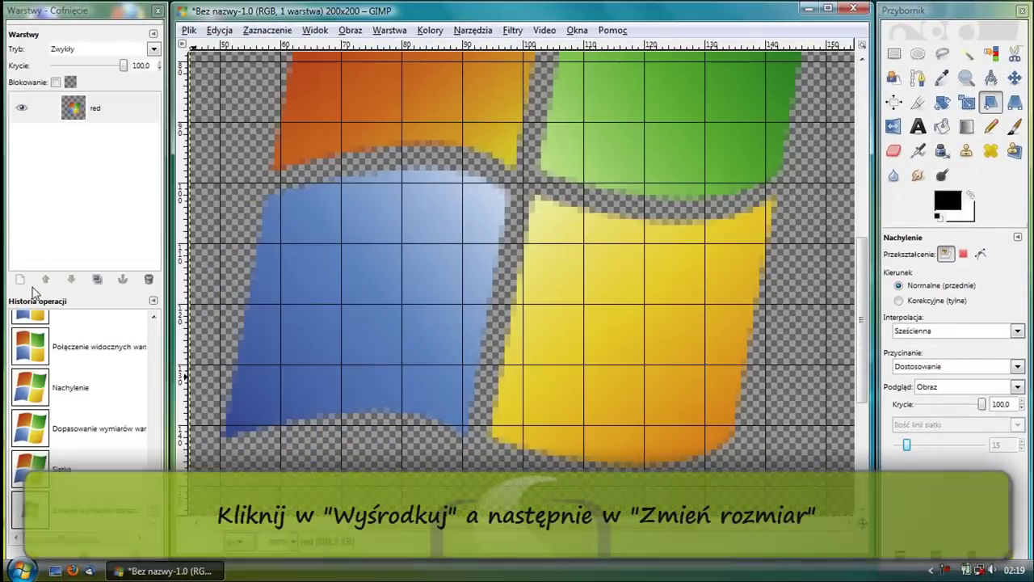
pyautogui.click(18, 280)
pyautogui.write('tło')
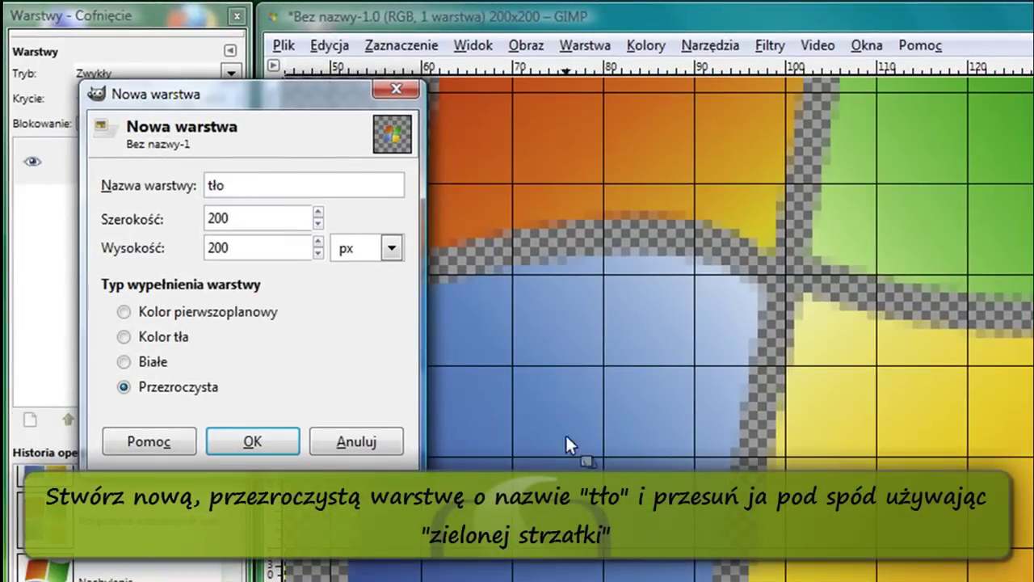
# Step: Create the transparent layer tło and lower it beneath the flag
pyautogui.click(253, 442)
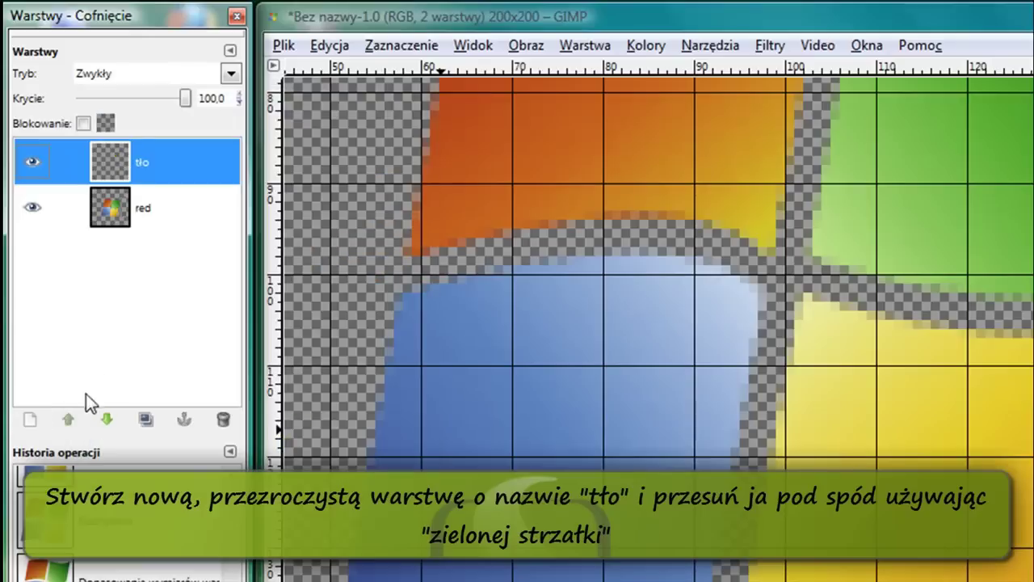
pyautogui.click(104, 417)
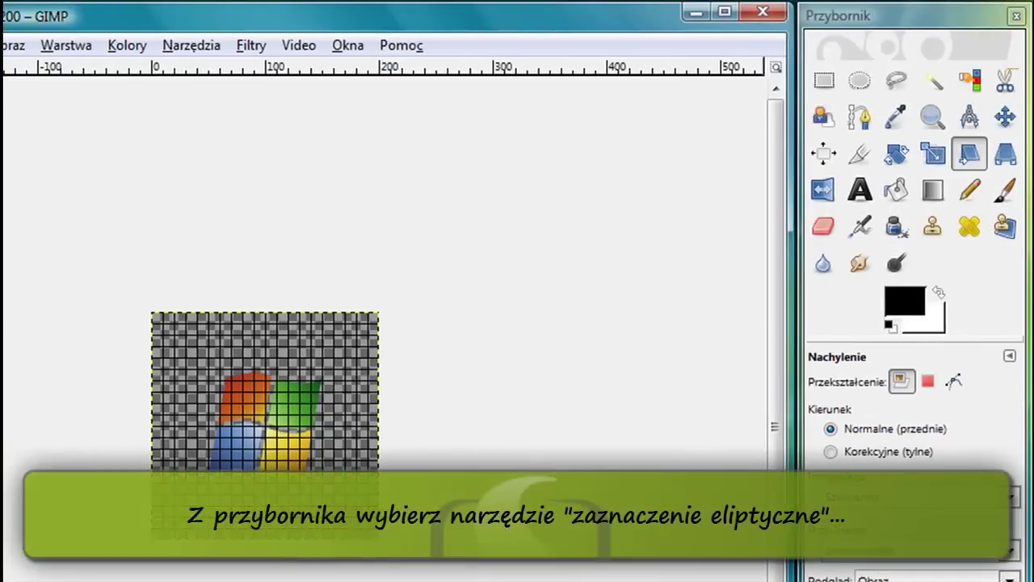
pyautogui.scroll(2, 265, 426)
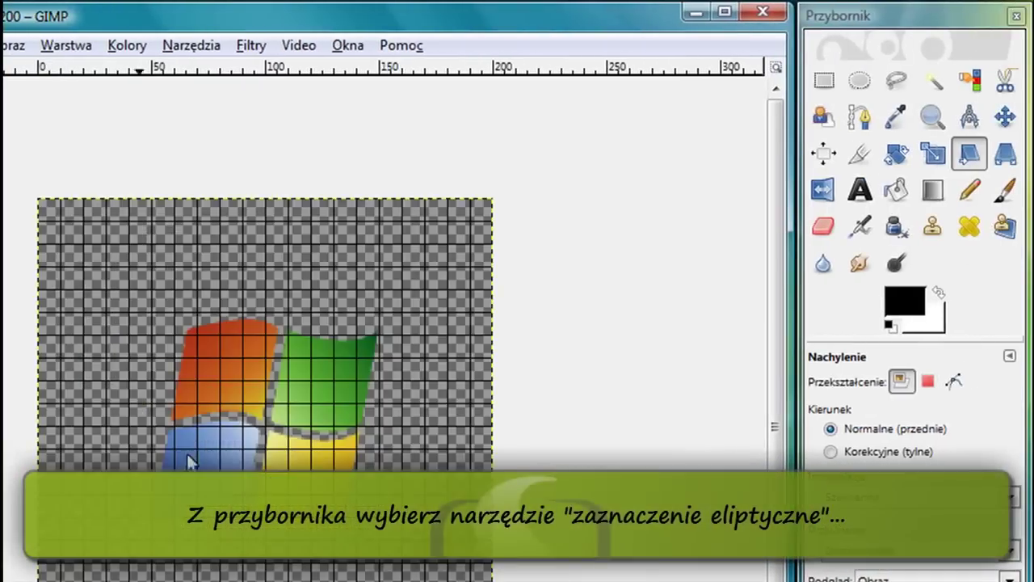
# Step: Draw a 180×180 px circular selection centred on the canvas
pyautogui.click(859, 80)
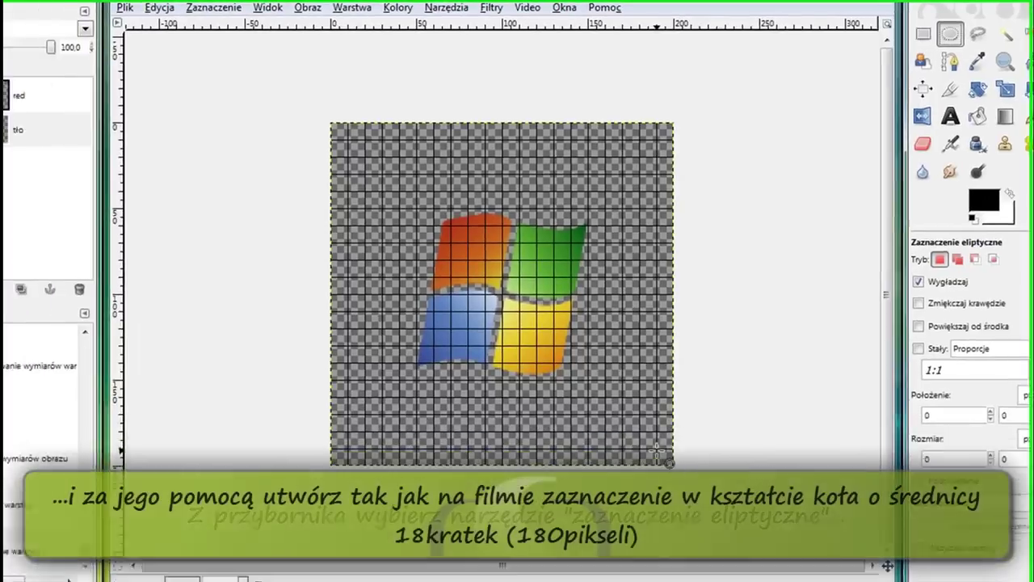
pyautogui.moveTo(538, 283); pyautogui.dragTo(667, 428)
pyautogui.moveTo(534, 285); pyautogui.dragTo(376, 139)
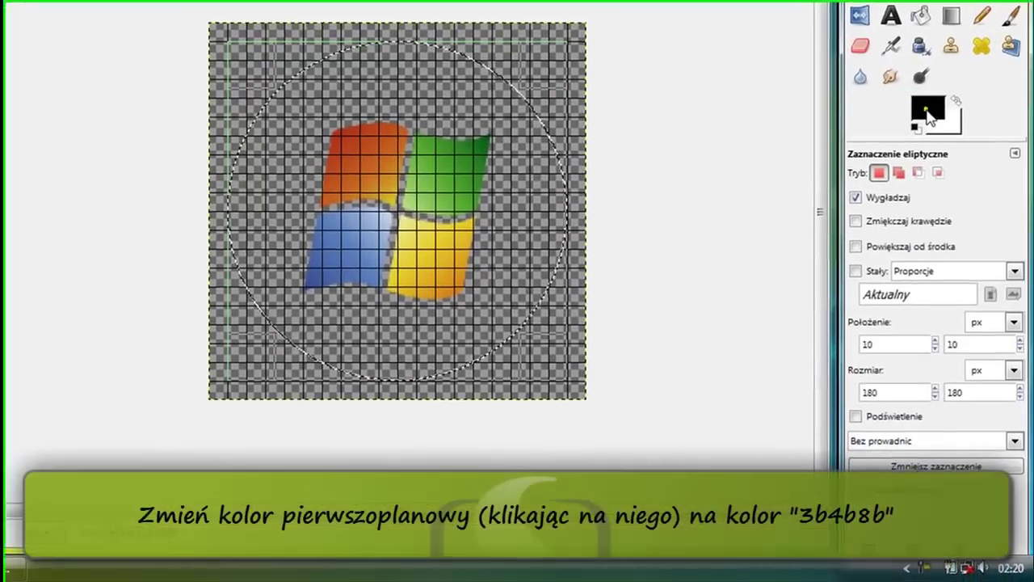
# Step: Bucket-fill the 180 px circle on tło with dark blue 3a4d8c
pyautogui.click(964, 172)
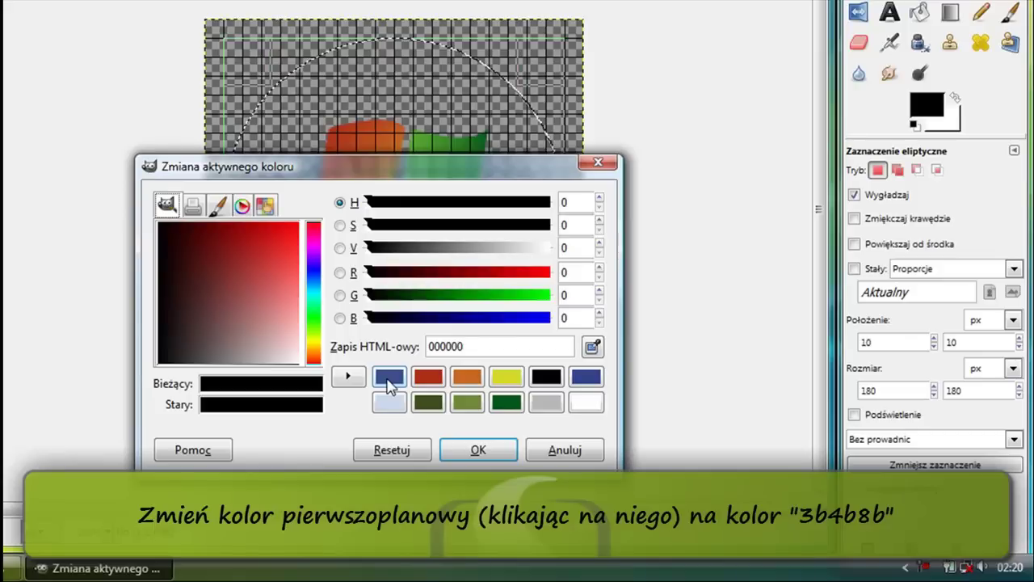
pyautogui.click(389, 377)
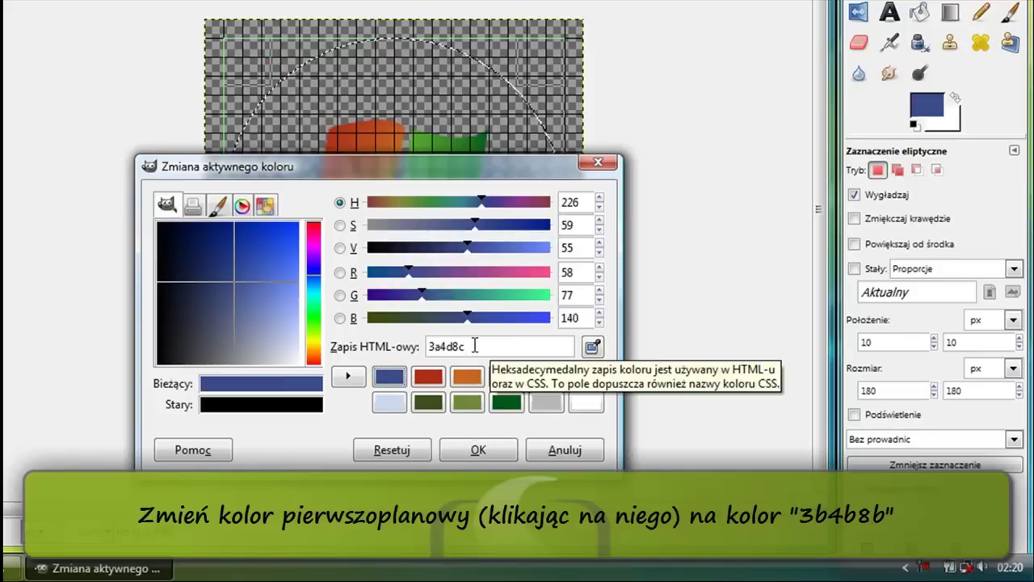
pyautogui.click(469, 446)
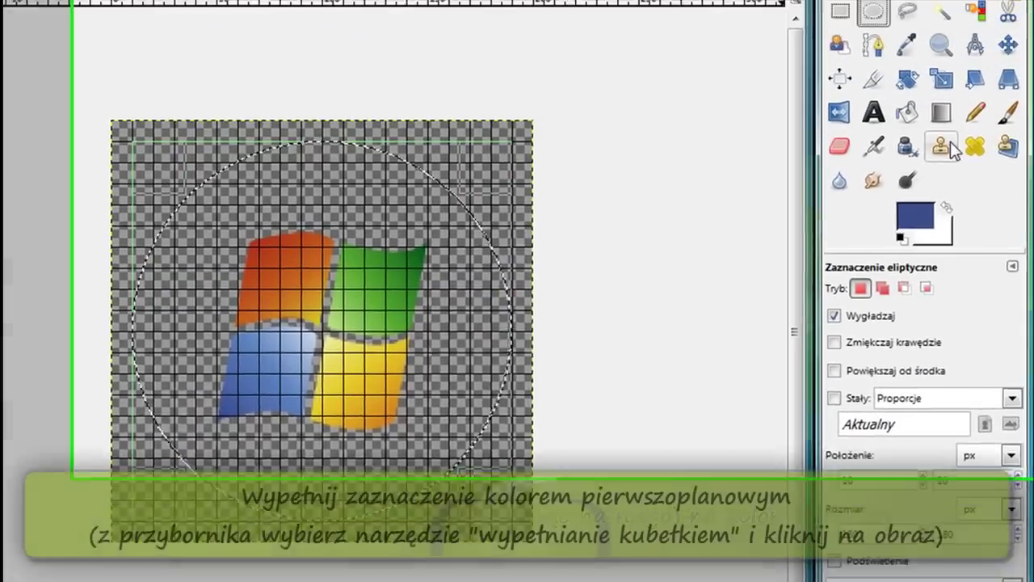
pyautogui.click(903, 192)
pyautogui.click(457, 460)
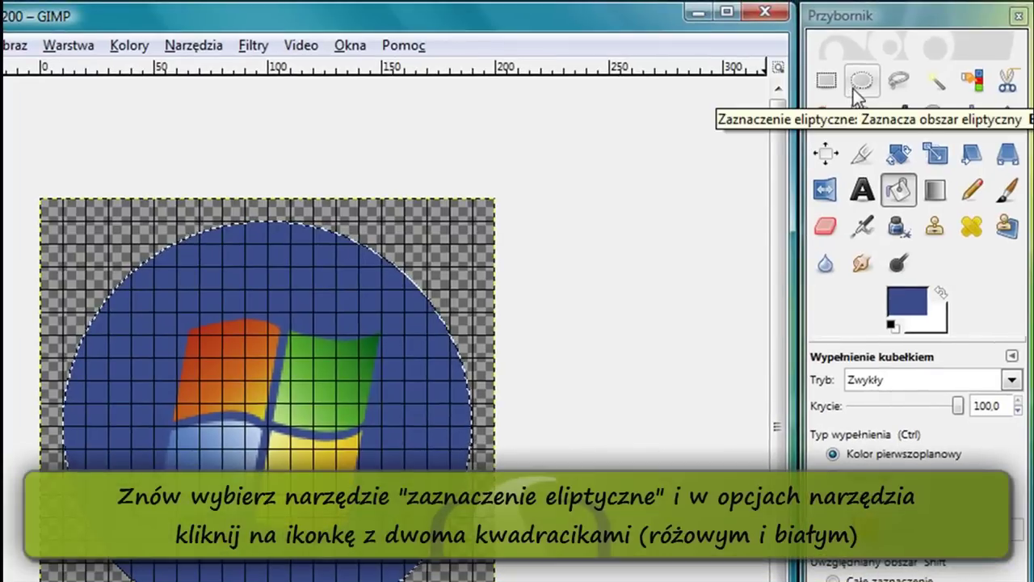
# Step: Create transparent layer szkło and raise it above the flag and circle
pyautogui.click(859, 85)
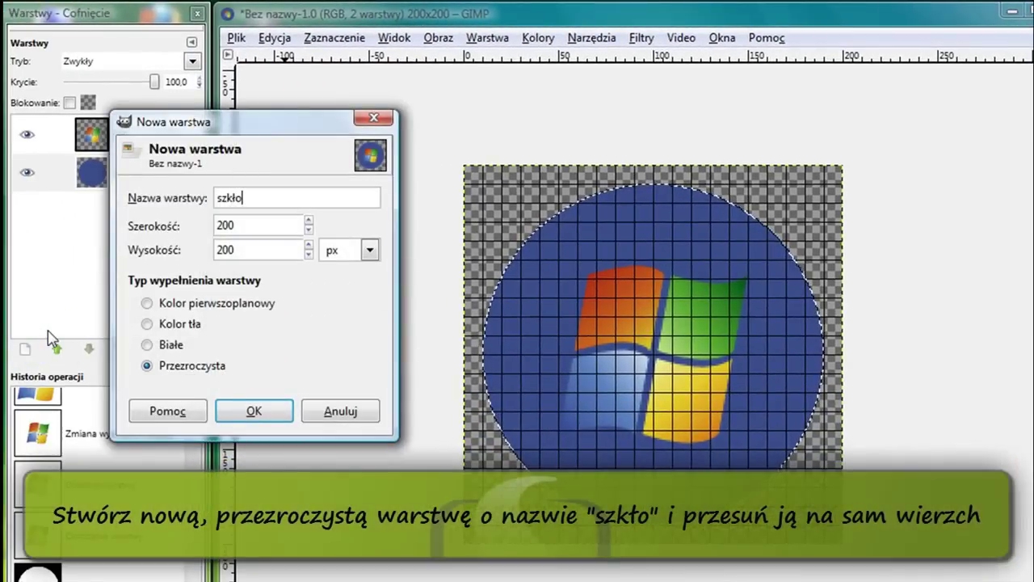
pyautogui.press('Return')
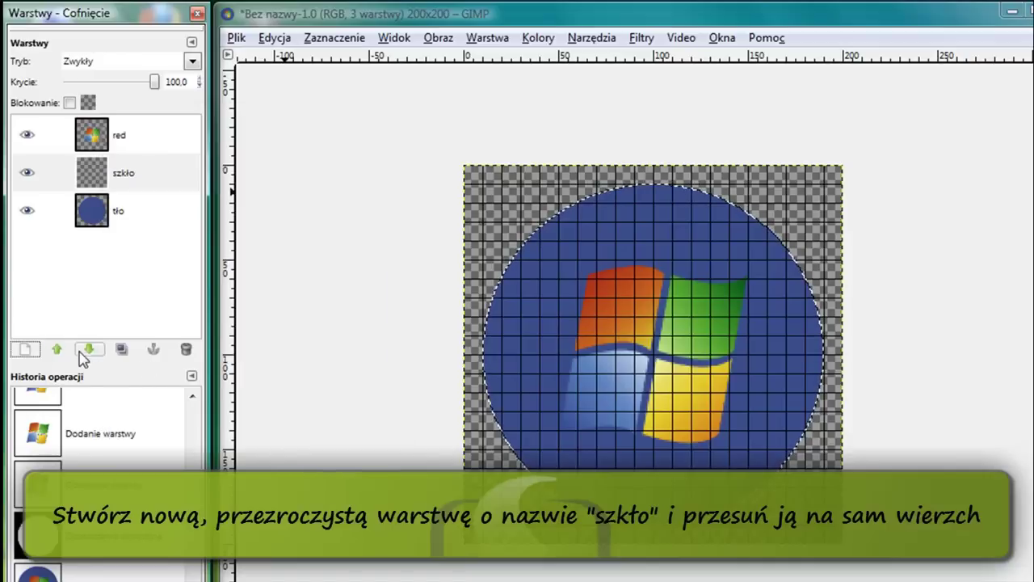
pyautogui.click(58, 350)
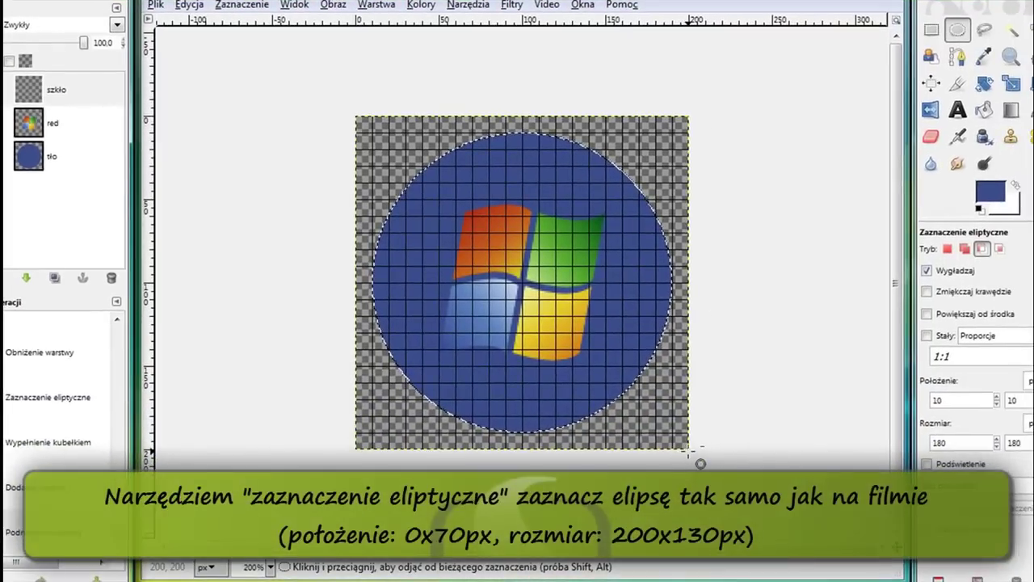
# Step: Subtract a 200×130 px ellipse at 0,70, leaving the circle's upper cap selected
pyautogui.moveTo(691, 451); pyautogui.dragTo(356, 235)
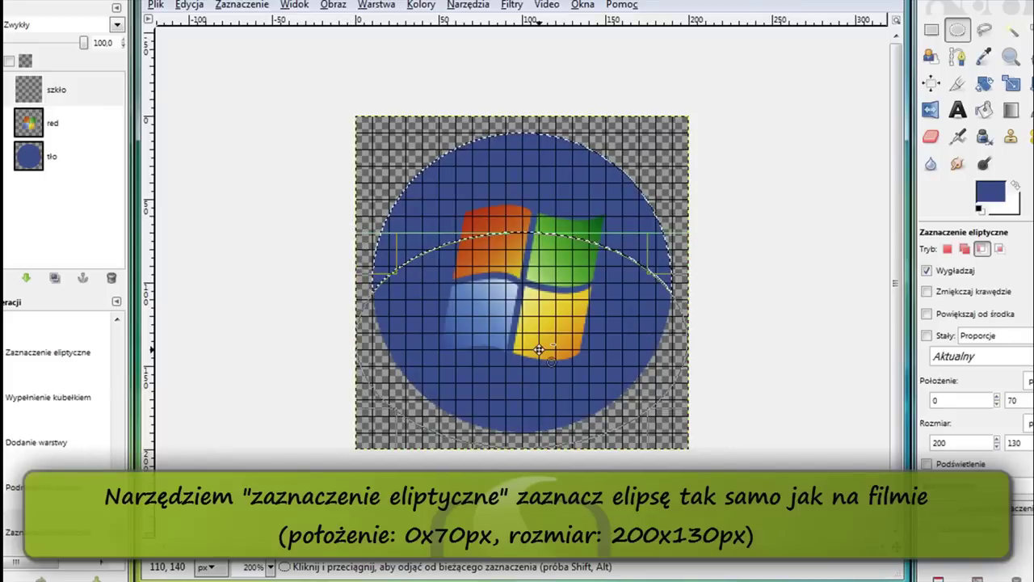
pyautogui.moveTo(543, 253); pyautogui.dragTo(546, 265)
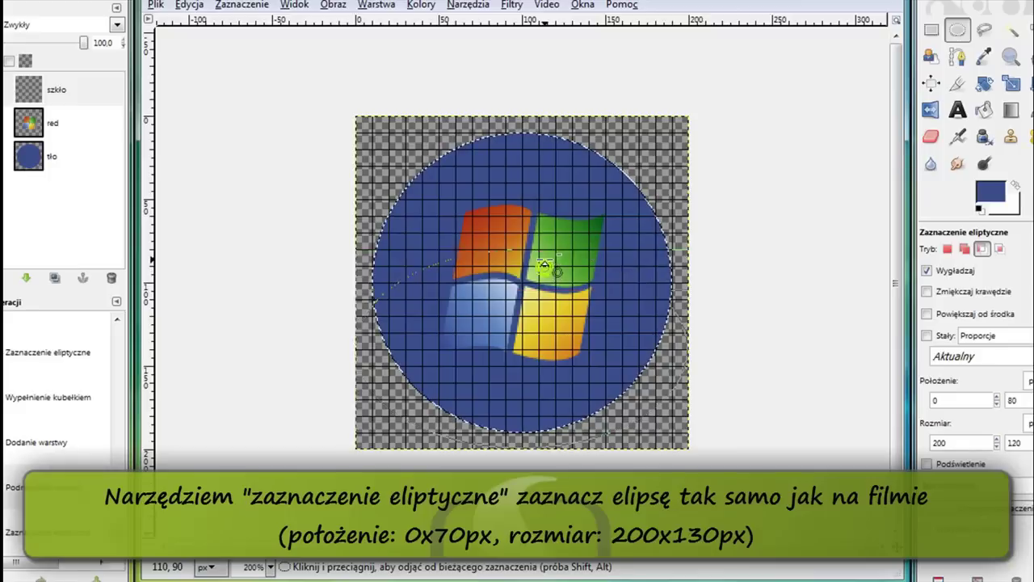
pyautogui.moveTo(544, 273); pyautogui.dragTo(542, 259)
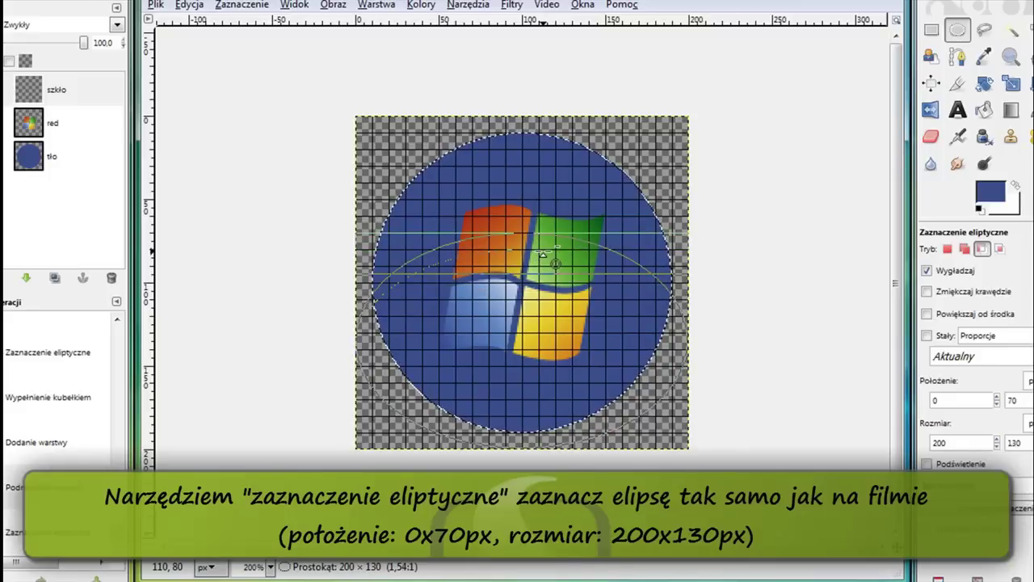
pyautogui.moveTo(543, 257); pyautogui.dragTo(544, 255)
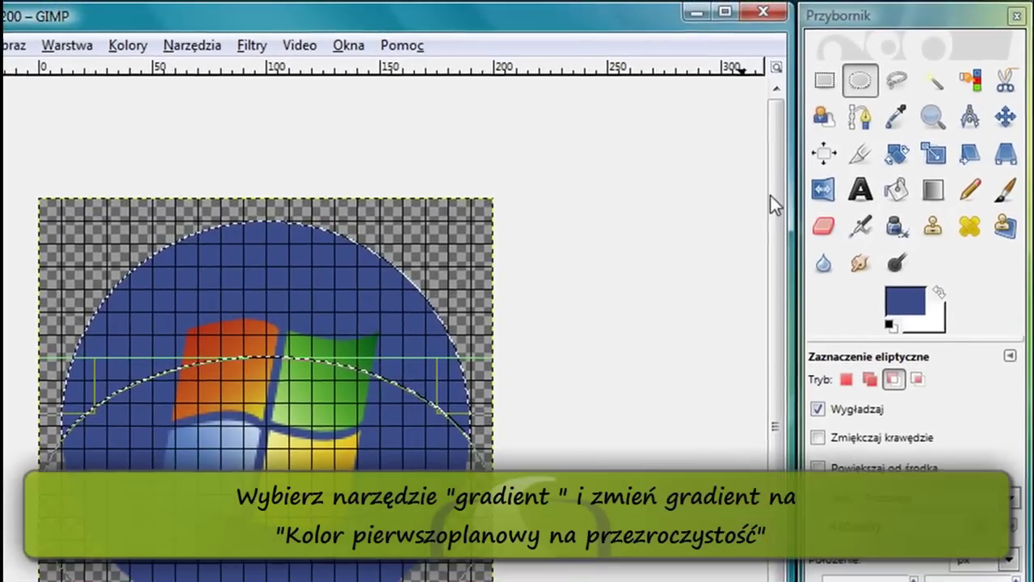
# Step: Paint a white FG-to-Transparent gradient on szkło from the circle's top down to its centre
pyautogui.click(934, 194)
pyautogui.click(924, 149)
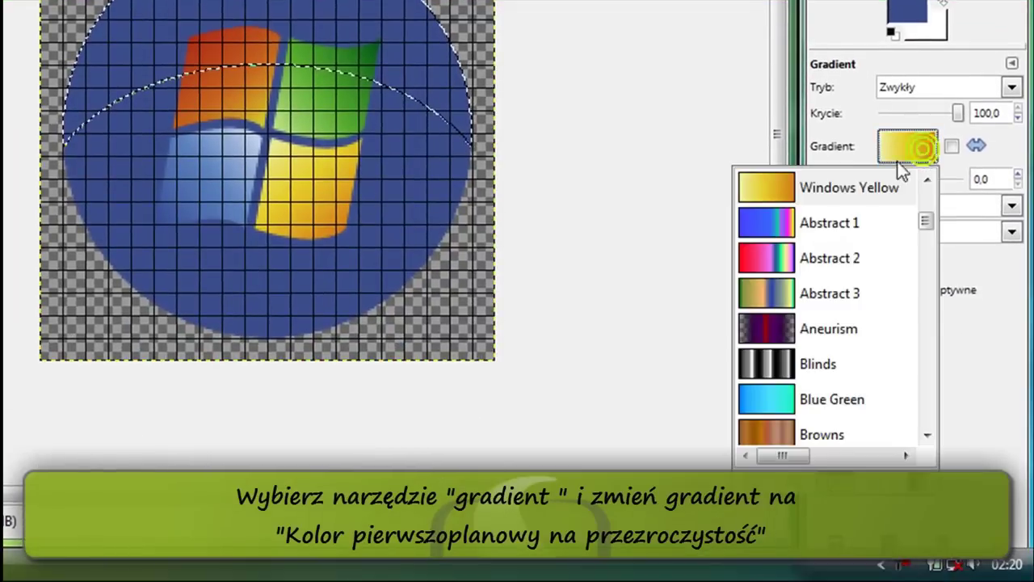
pyautogui.scroll(3, 879, 232)
pyautogui.scroll(3, 881, 232)
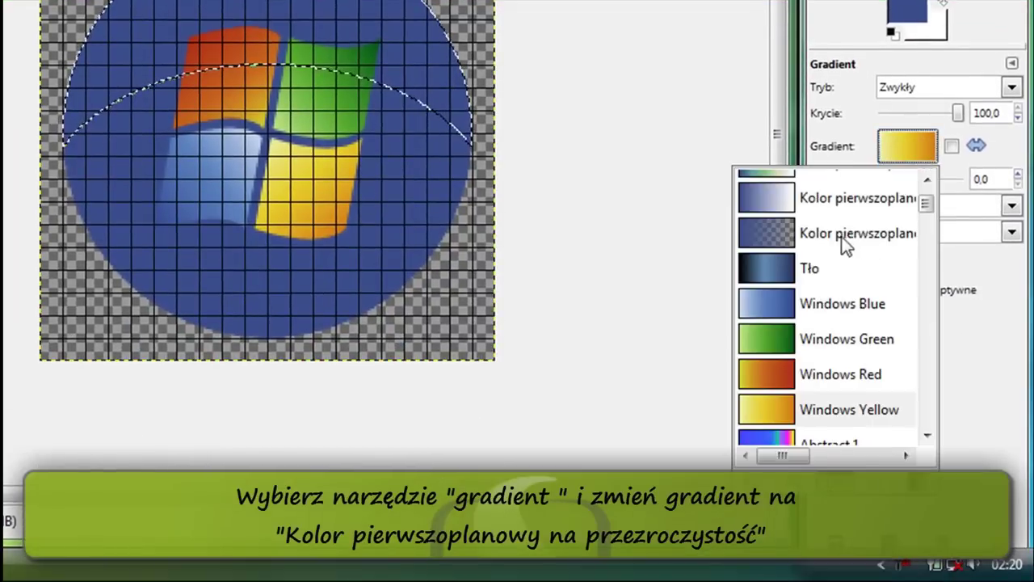
pyautogui.click(780, 234)
pyautogui.click(942, 5)
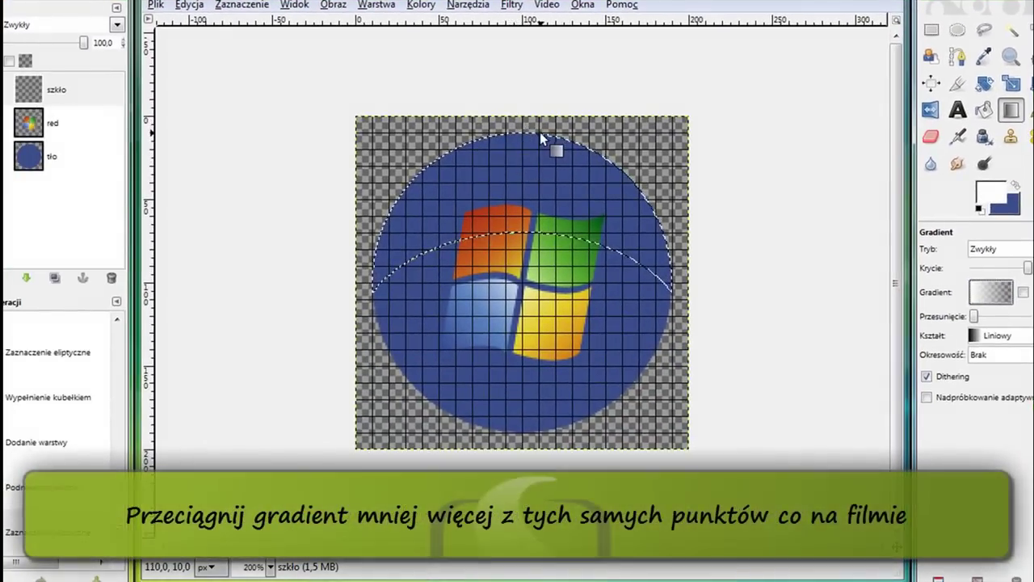
pyautogui.moveTo(540, 134); pyautogui.dragTo(542, 182)
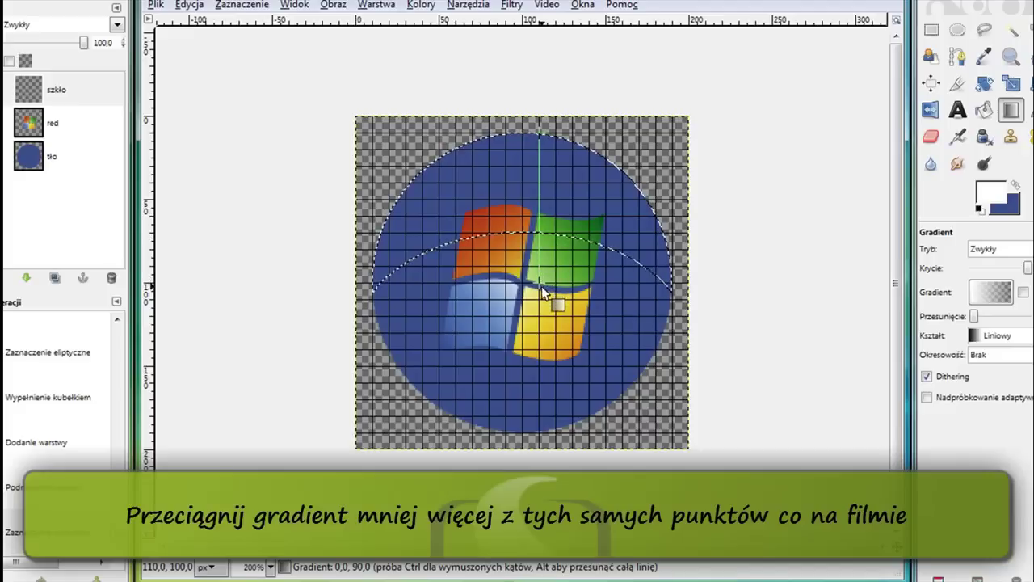
pyautogui.moveTo(542, 286)
pyautogui.mouseDown()
pyautogui.moveTo(542, 299)
pyautogui.moveTo(543, 286)
pyautogui.mouseUp()
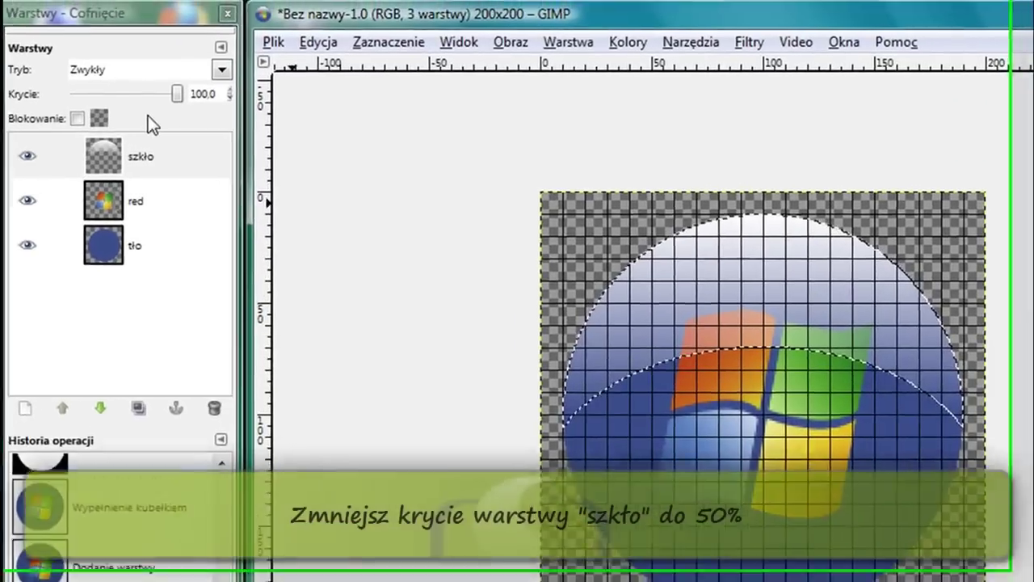
# Step: Lower szkło's opacity to 50% and select the circle from tło's alpha channel
pyautogui.moveTo(148, 115)
pyautogui.mouseDown()
pyautogui.moveTo(138, 98)
pyautogui.moveTo(91, 102)
pyautogui.mouseUp()
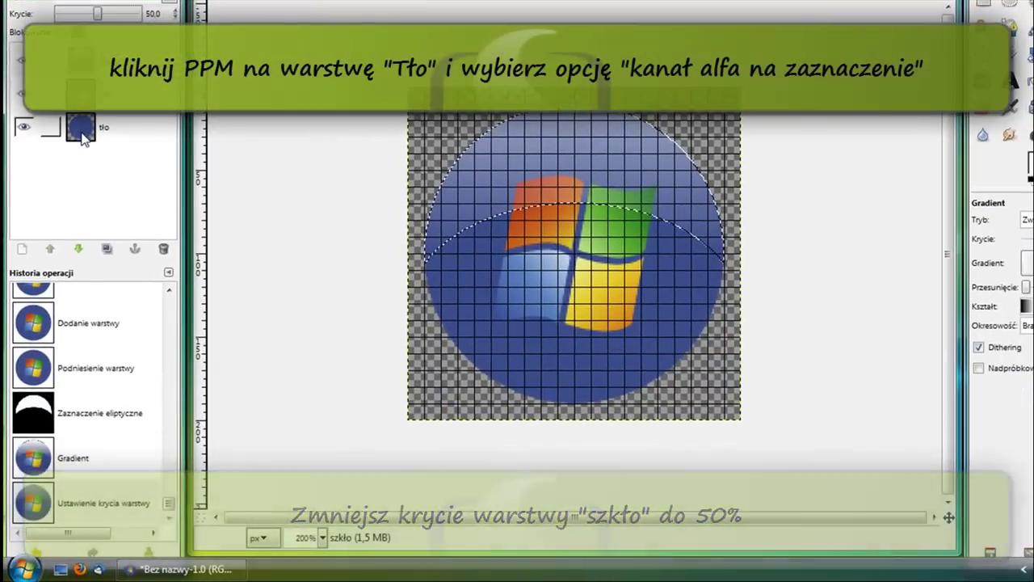
pyautogui.click(83, 134)
pyautogui.rightClick(84, 133)
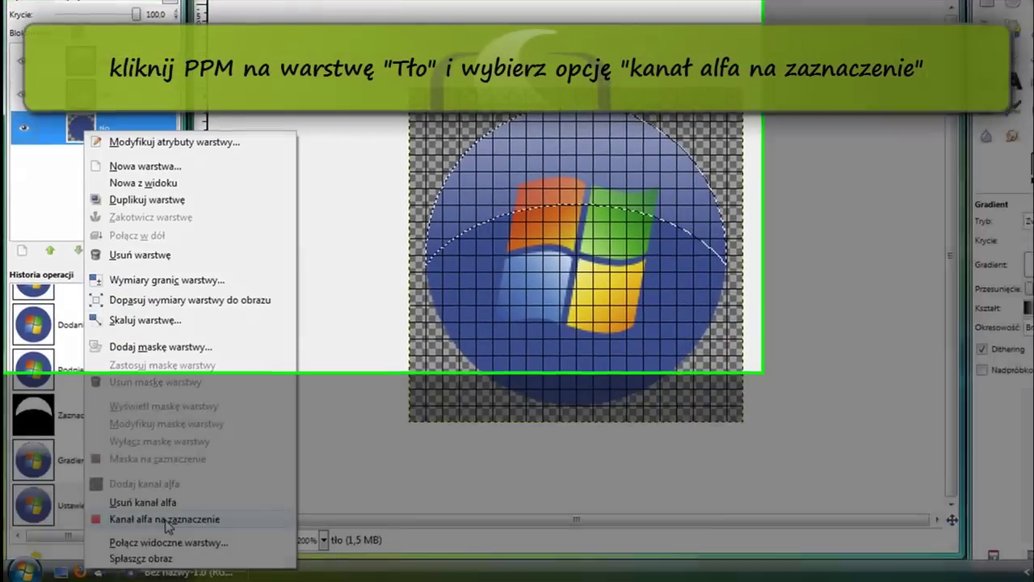
pyautogui.click(167, 519)
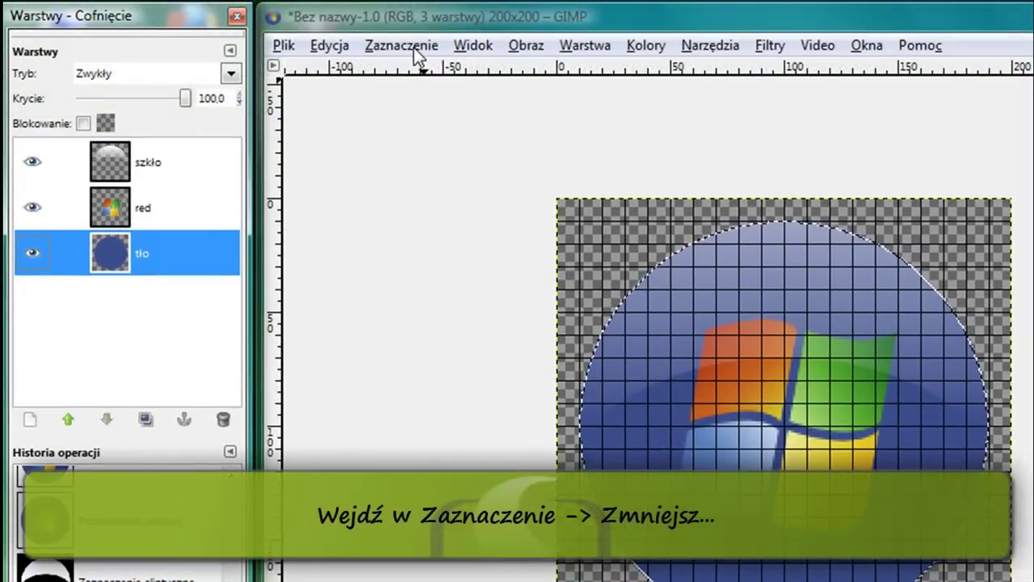
# Step: Shrink the circle selection by 6 px
pyautogui.click(406, 46)
pyautogui.click(440, 320)
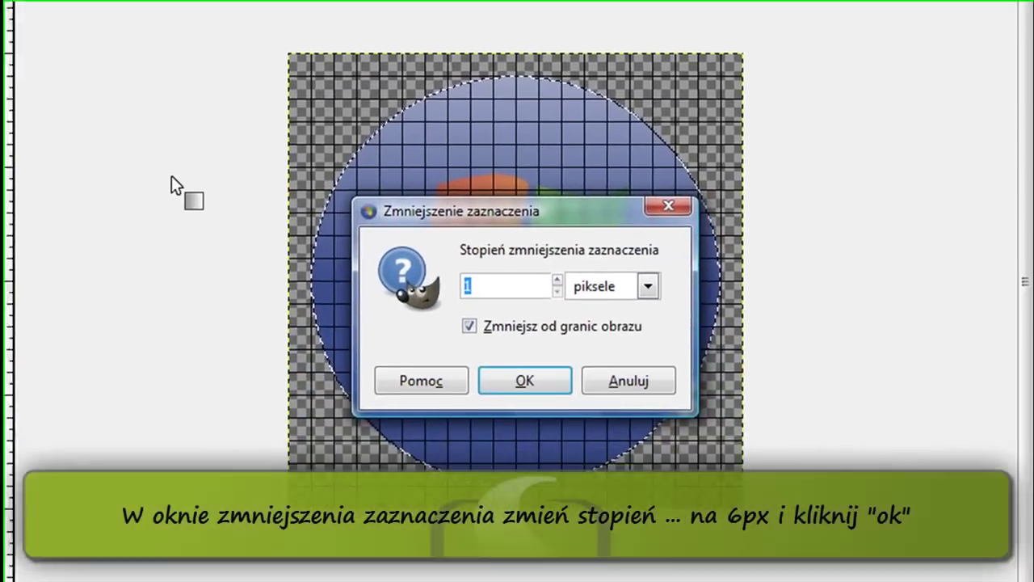
pyautogui.write('6')
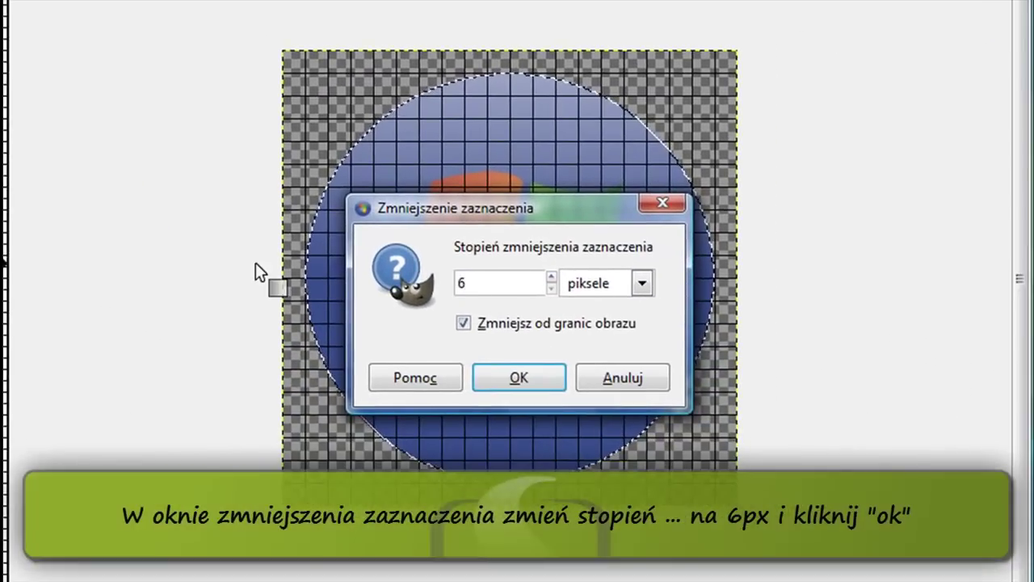
pyautogui.press('Return')
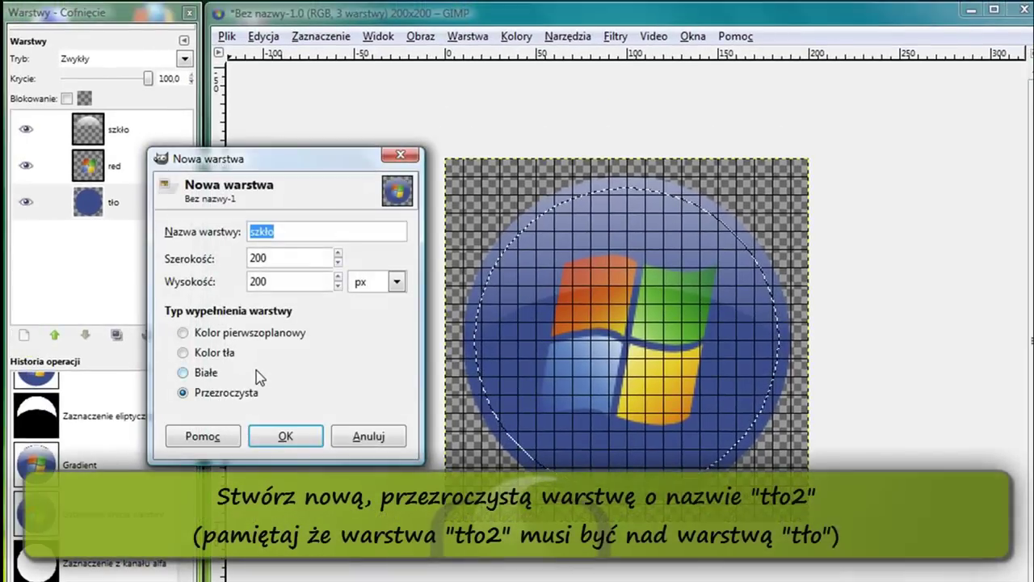
# Step: Create a transparent-filled layer named tło2
pyautogui.write('tło2')
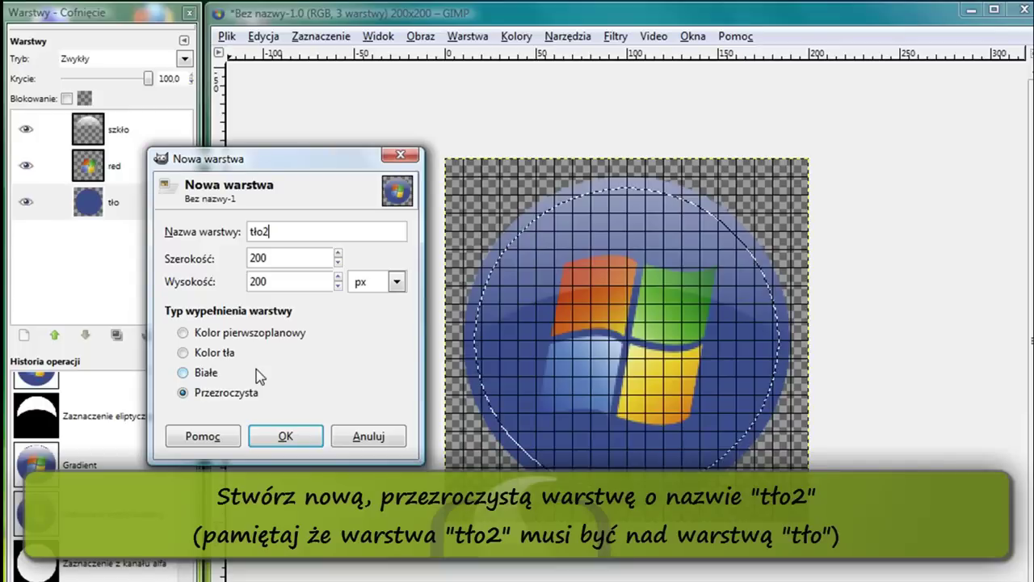
pyautogui.press('Return')
pyautogui.click(122, 201)
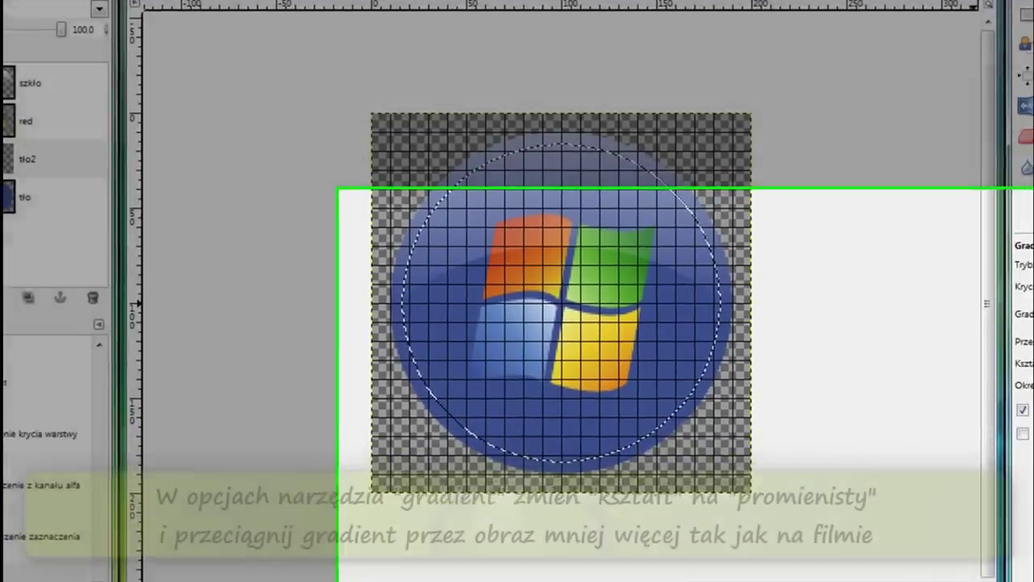
# Step: Fill the shrunk circle with a radial white-to-transparent gradient
pyautogui.click(946, 206)
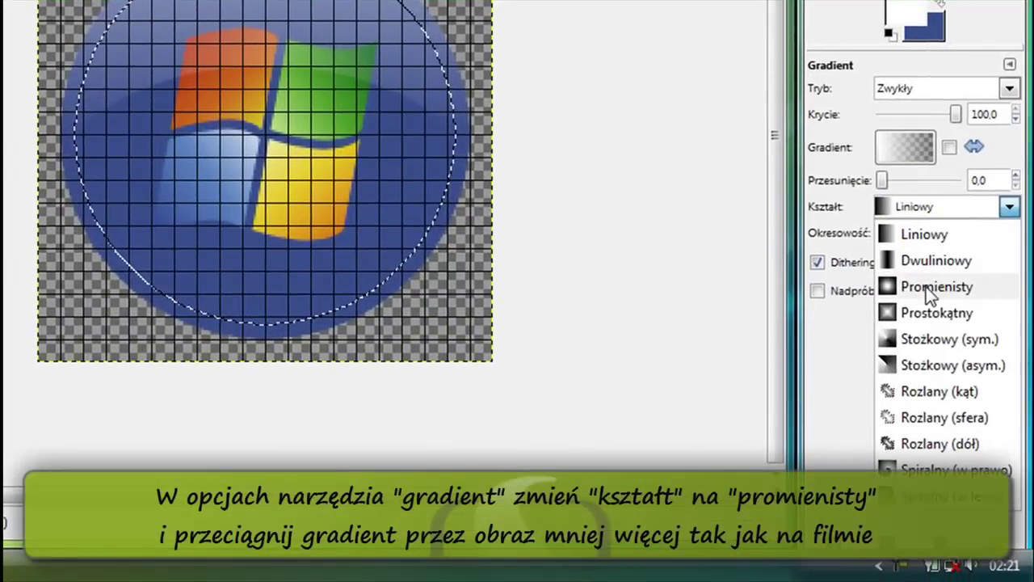
pyautogui.click(926, 291)
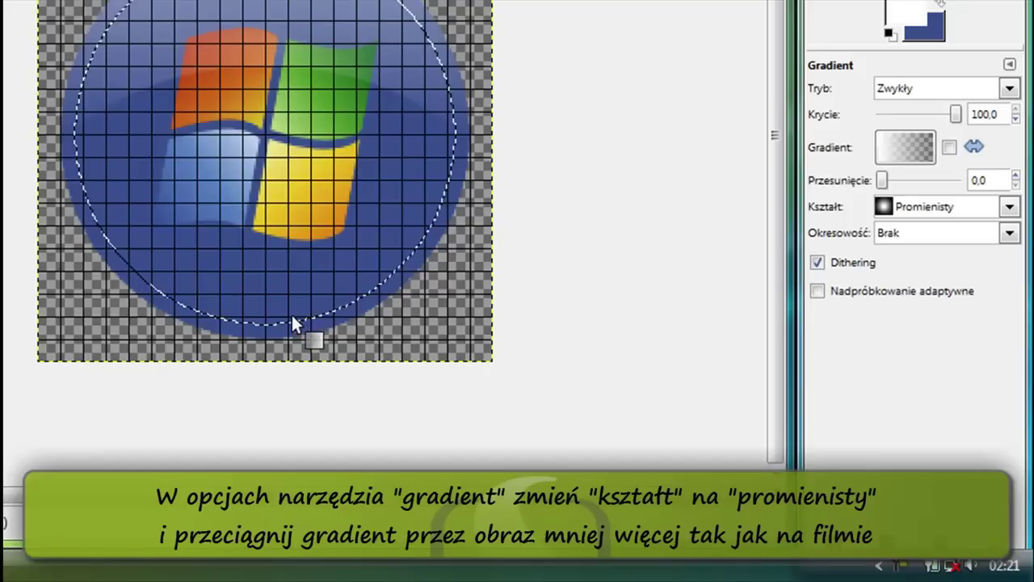
pyautogui.moveTo(308, 294)
pyautogui.mouseDown()
pyautogui.moveTo(206, 67)
pyautogui.moveTo(172, 24)
pyautogui.moveTo(174, 40)
pyautogui.moveTo(168, 1)
pyautogui.moveTo(188, 6)
pyautogui.mouseUp()
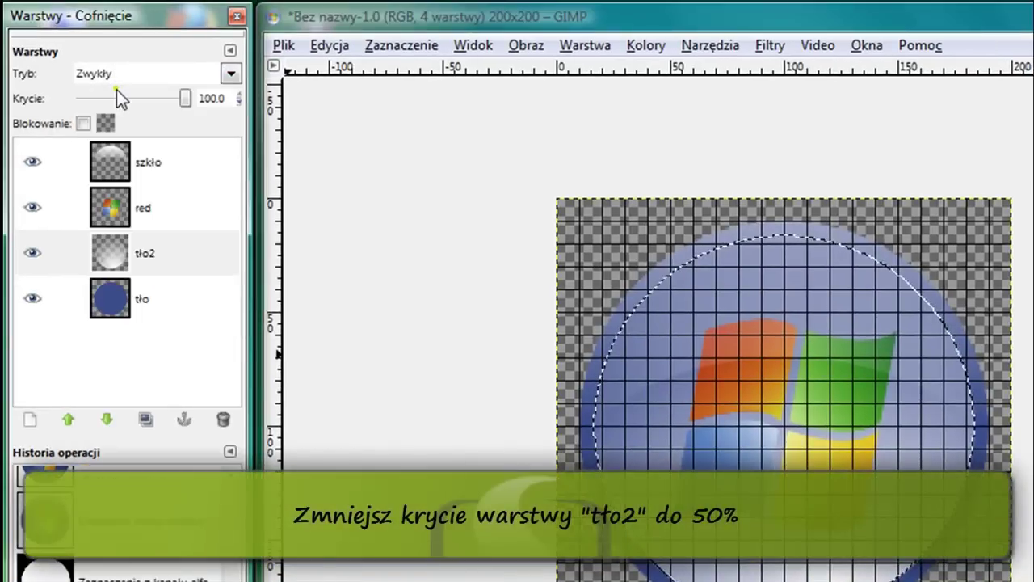
# Step: Set the tło2 layer's opacity to 50
pyautogui.click(116, 93)
pyautogui.click(109, 95)
pyautogui.click(109, 94)
pyautogui.click(108, 95)
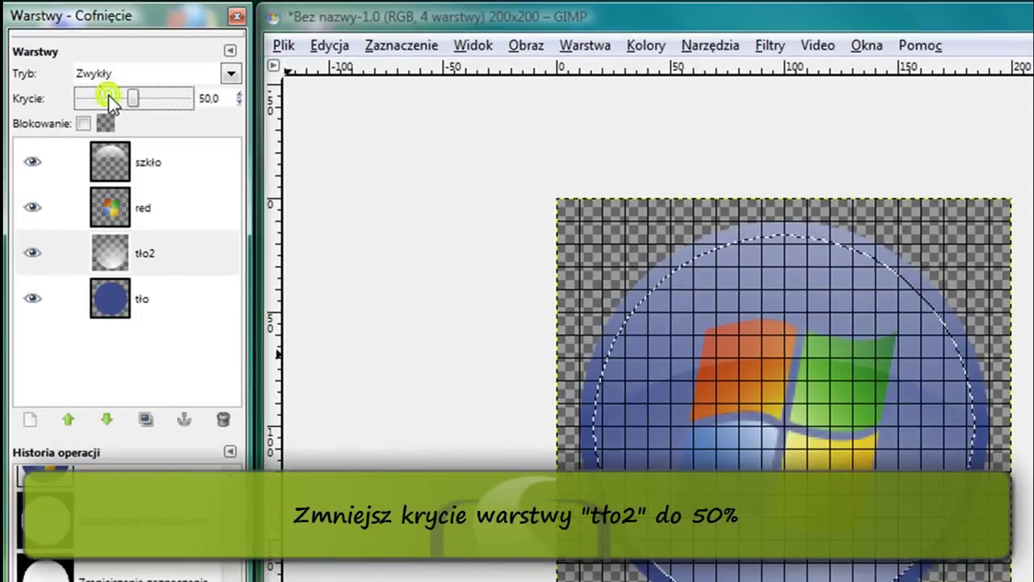
pyautogui.click(108, 95)
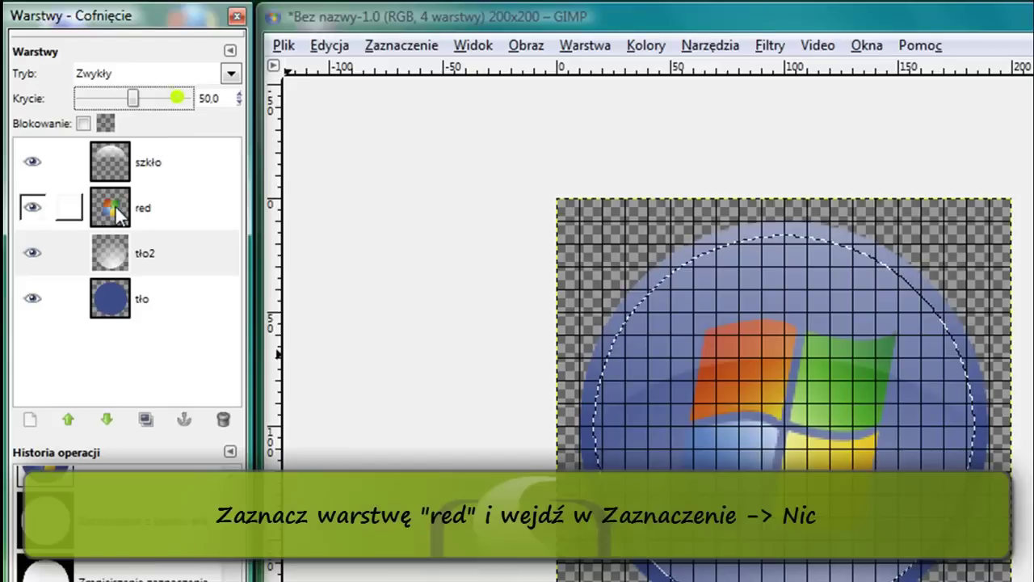
# Step: Clear the selection and make the red flag layer active
pyautogui.click(143, 207)
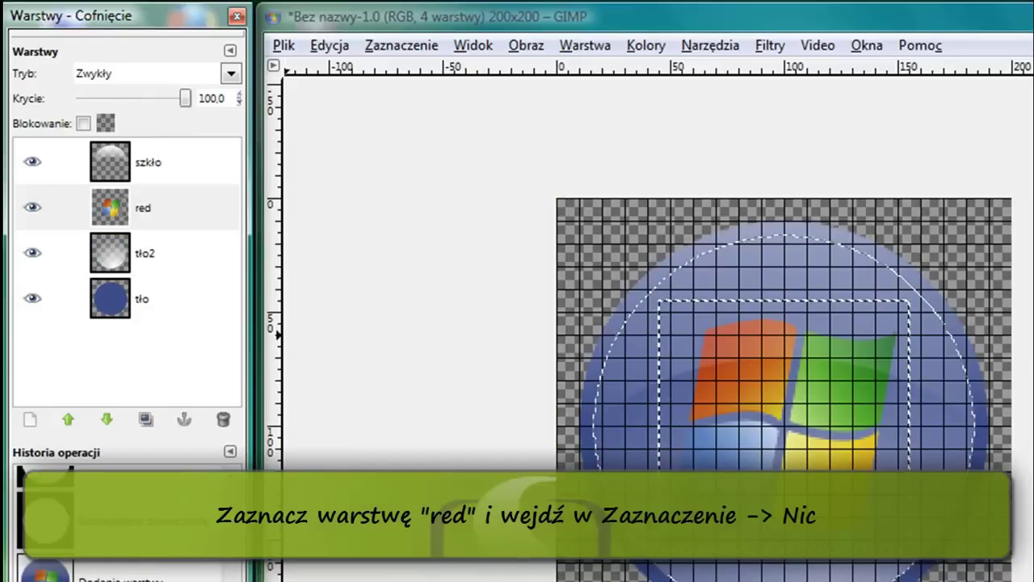
pyautogui.click(374, 49)
pyautogui.click(412, 104)
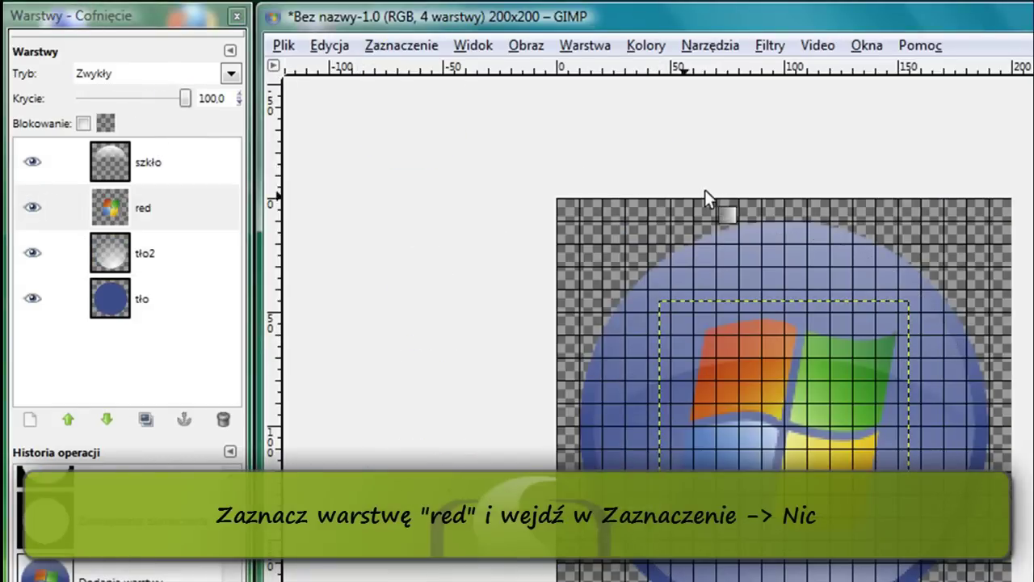
pyautogui.click(173, 220)
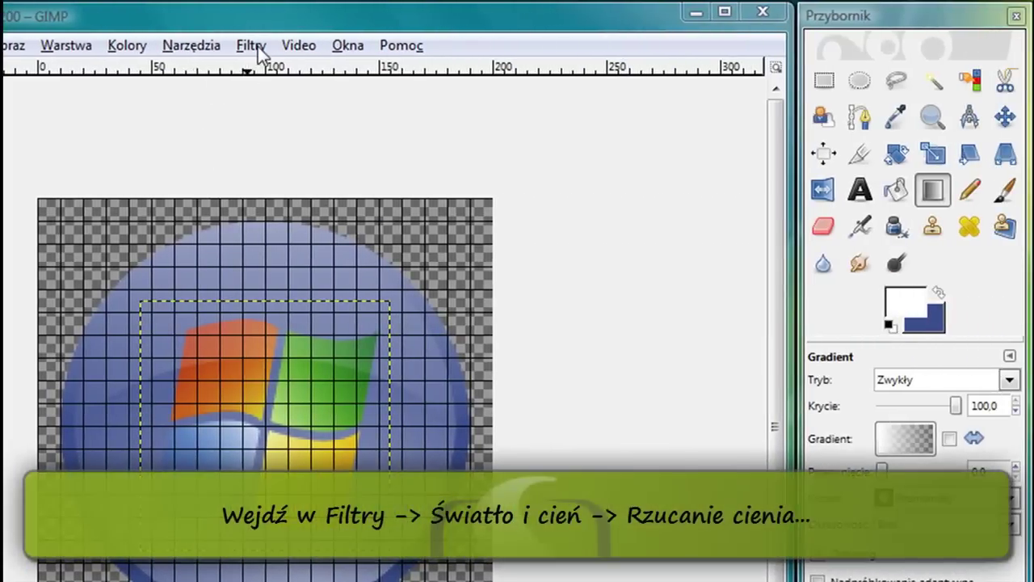
# Step: Apply the Light and Shadow Drop Shadow filter with default settings to the flag
pyautogui.click(252, 46)
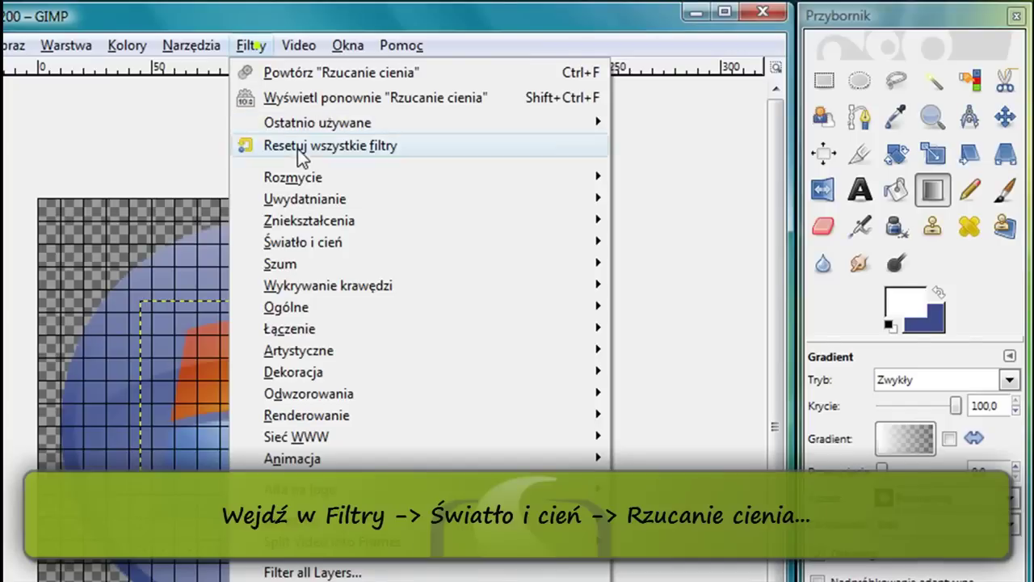
pyautogui.moveTo(303, 243)
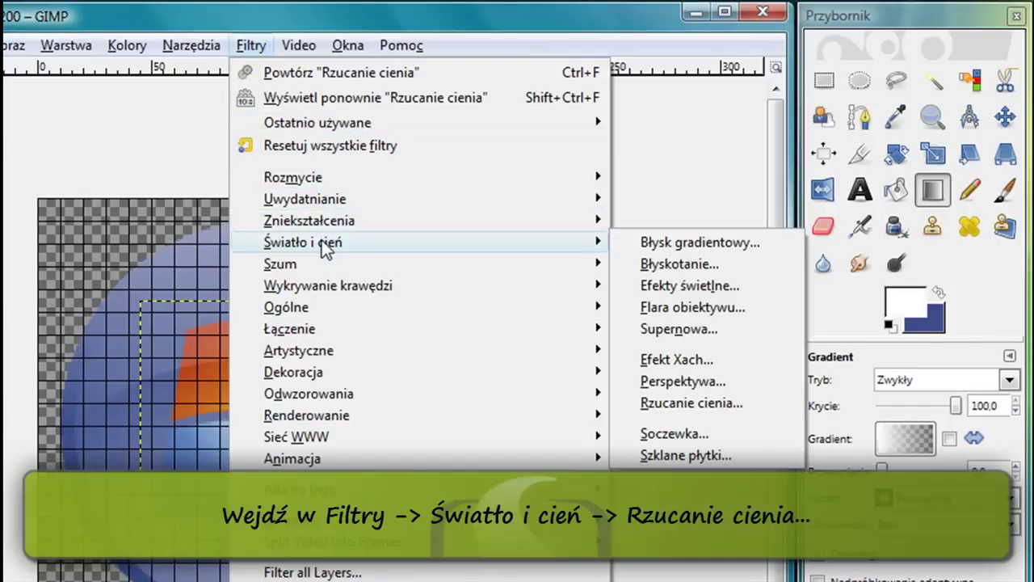
pyautogui.click(702, 408)
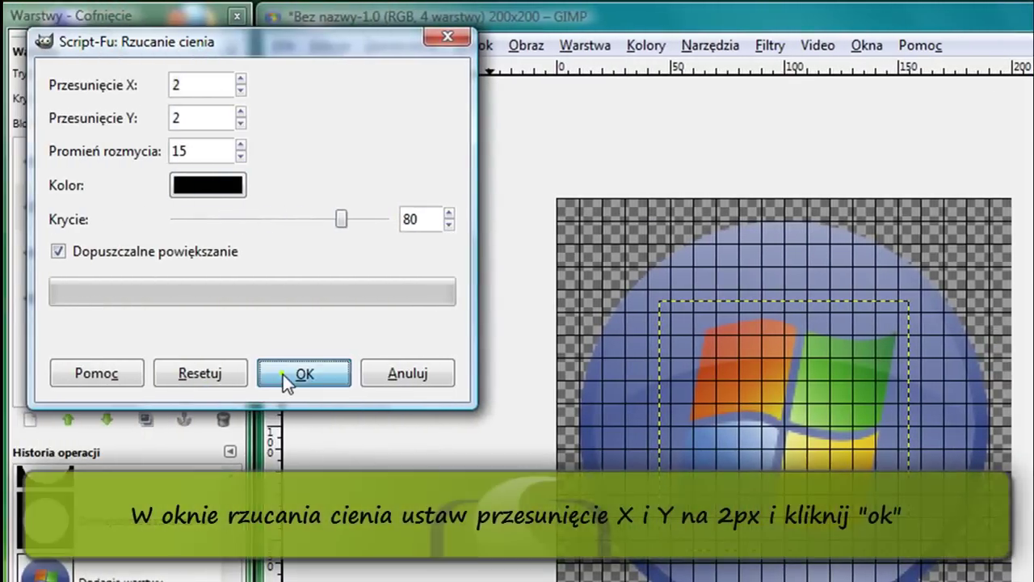
pyautogui.click(284, 374)
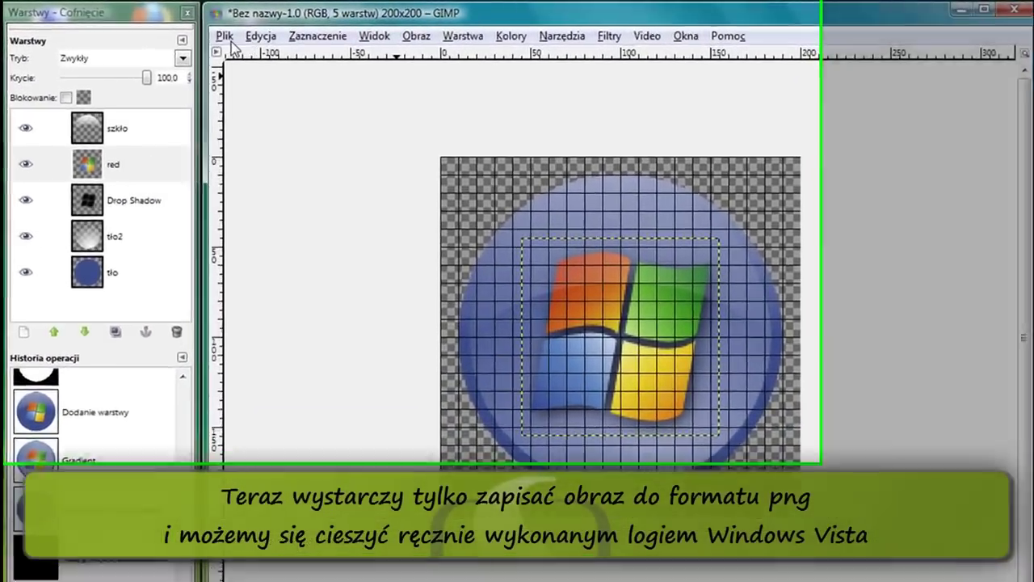
# Step: Save the image as Vista.png in Pictures, proceeding to the PNG export options
pyautogui.click(189, 30)
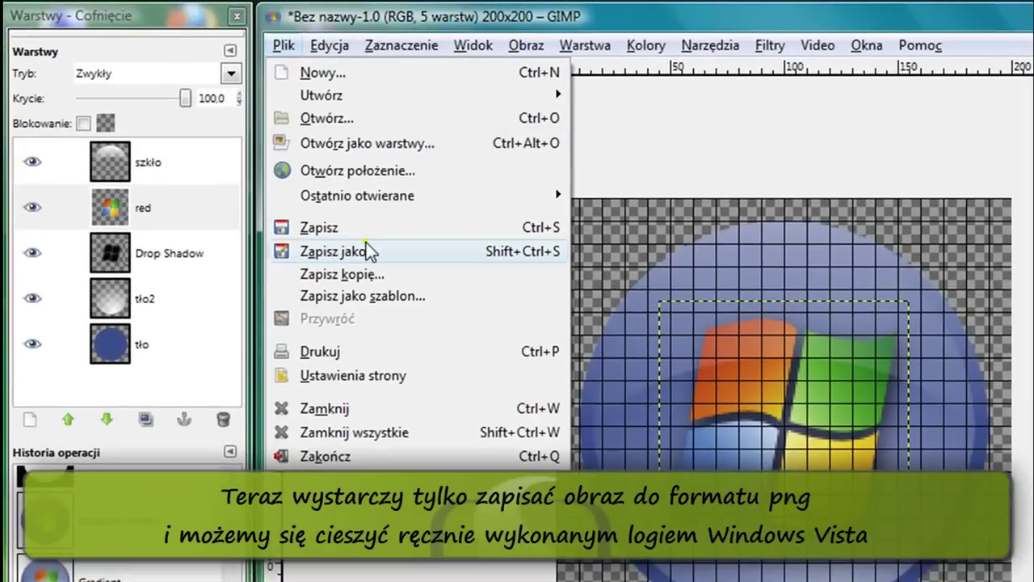
pyautogui.click(252, 193)
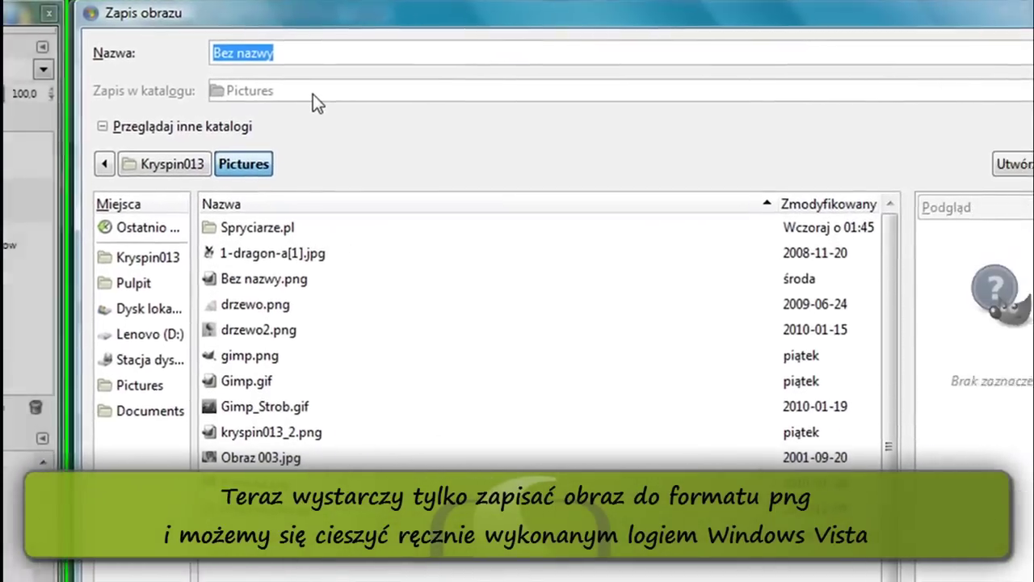
pyautogui.write('Vista')
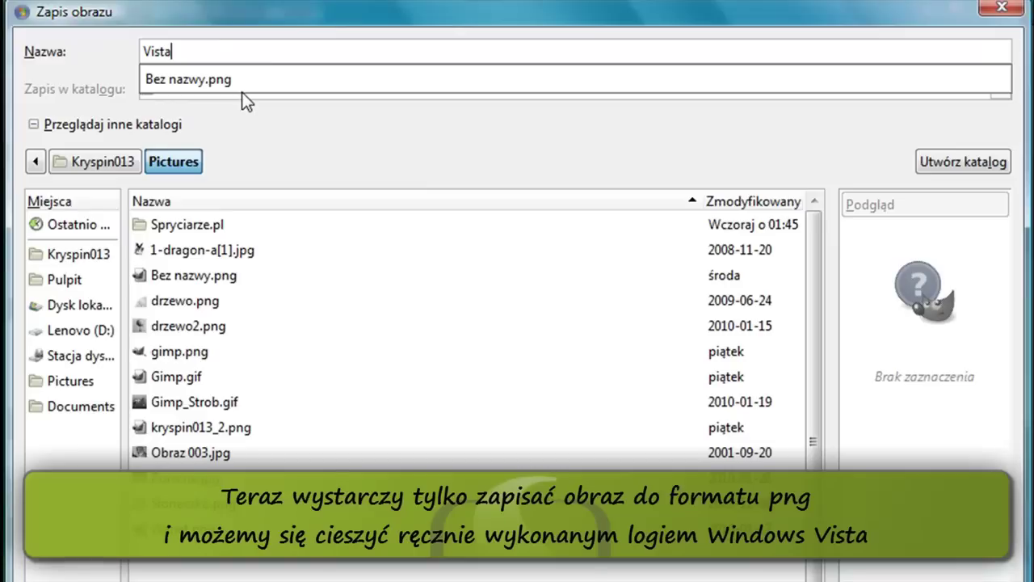
pyautogui.write('.pm')
pyautogui.press('BackSpace')
pyautogui.write('ng')
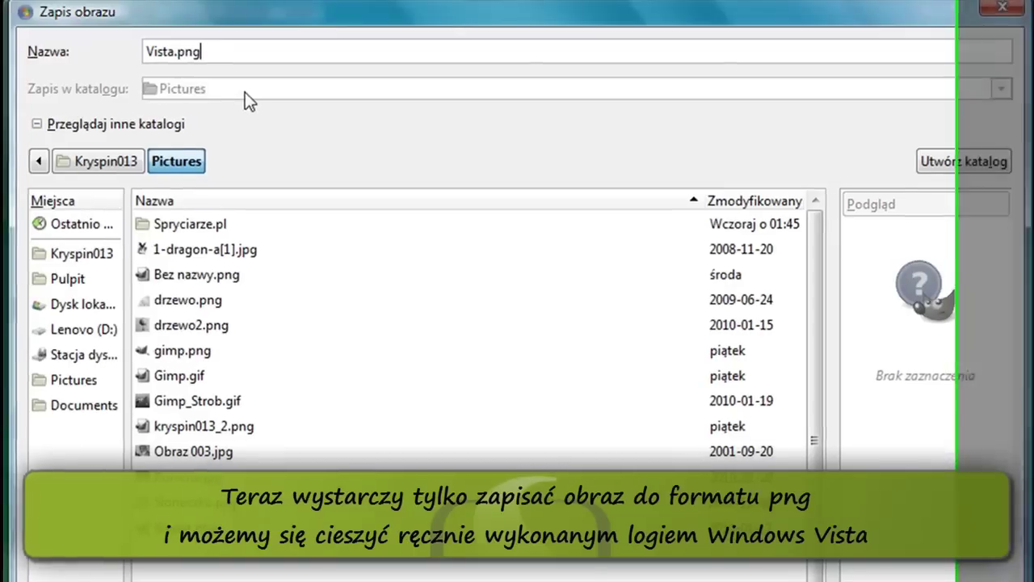
pyautogui.press('Return')
pyautogui.press('Return')
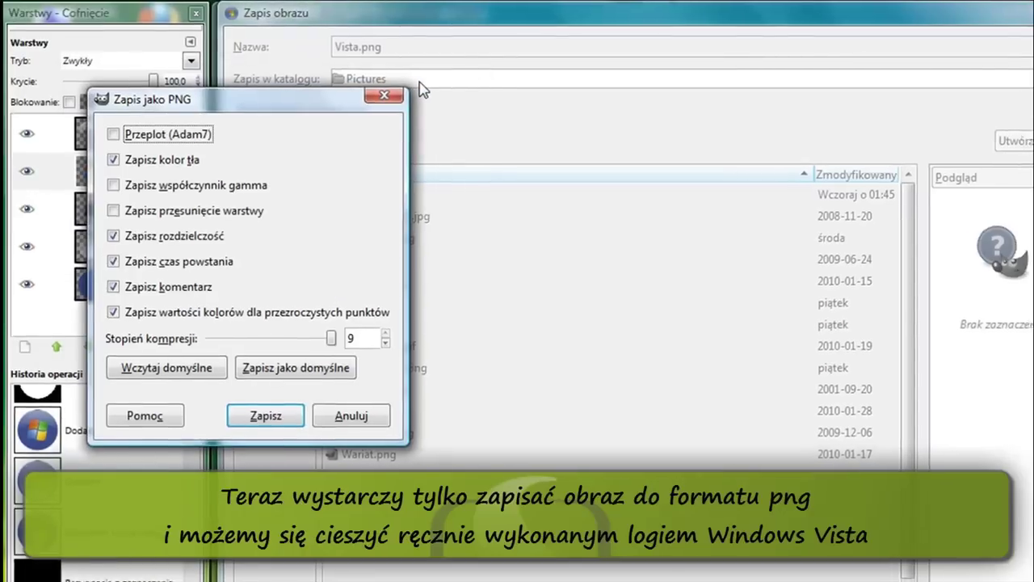
pyautogui.press('Return')
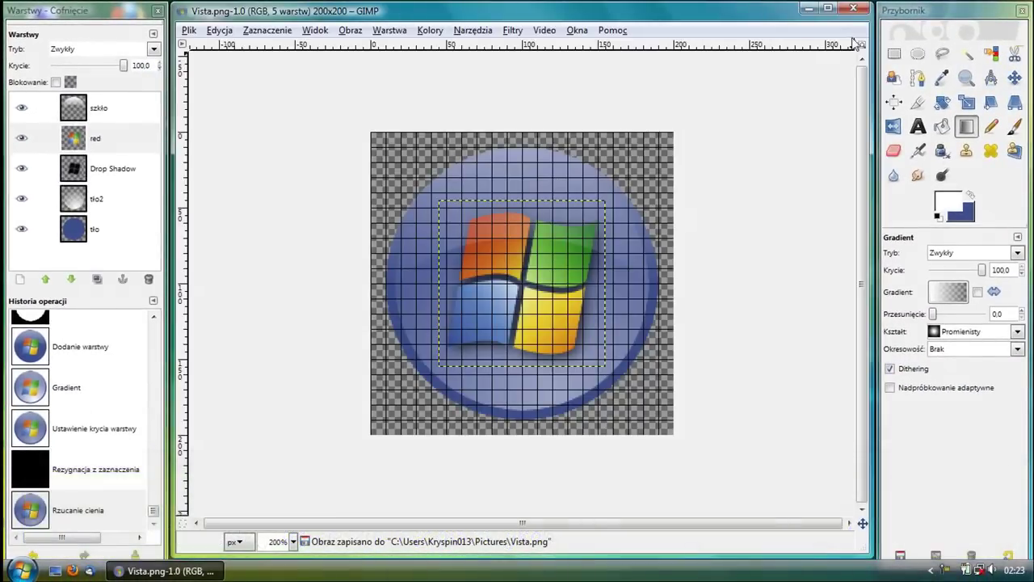